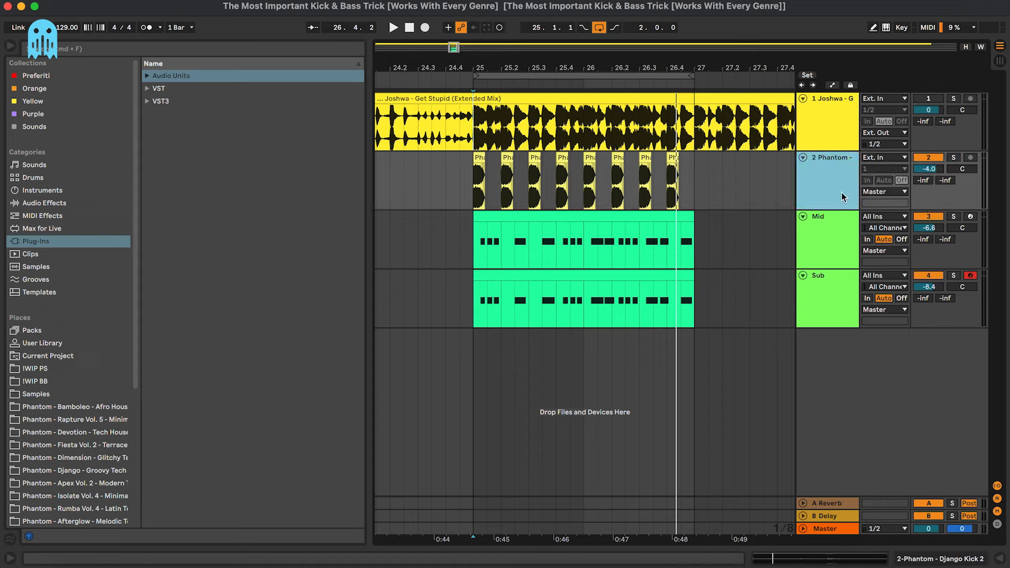
{"action": "key", "text": "Down"}
{"action": "key", "text": "Down"}
{"action": "key", "text": "Up"}
{"action": "key", "text": "Up"}
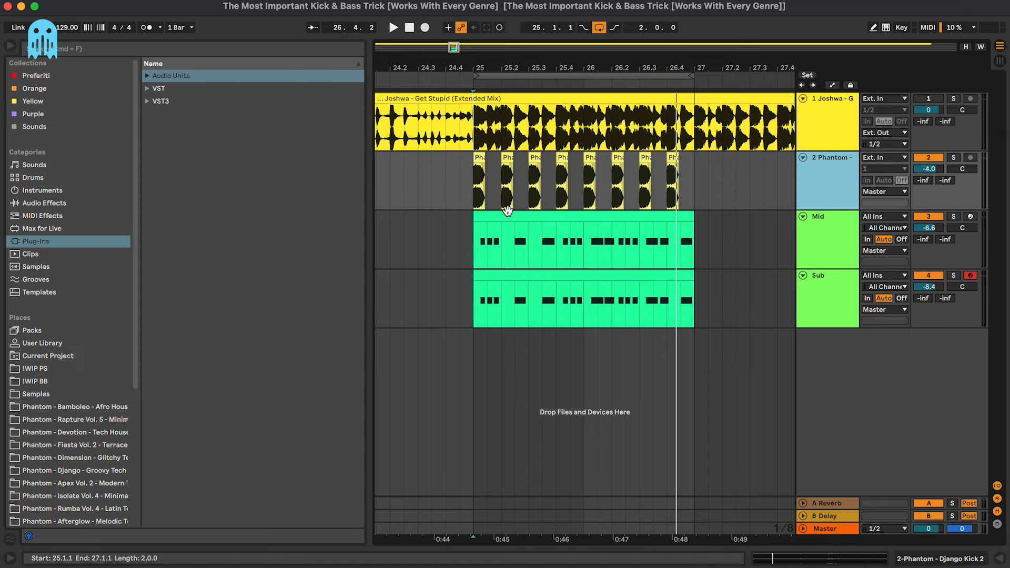
Step: Play the loop from bar 25 with the kick, Mid and Sub tracks soloed in turn, ending with playback stopped and solo cleared
{"action": "left_click", "coordinate": [476, 179]}
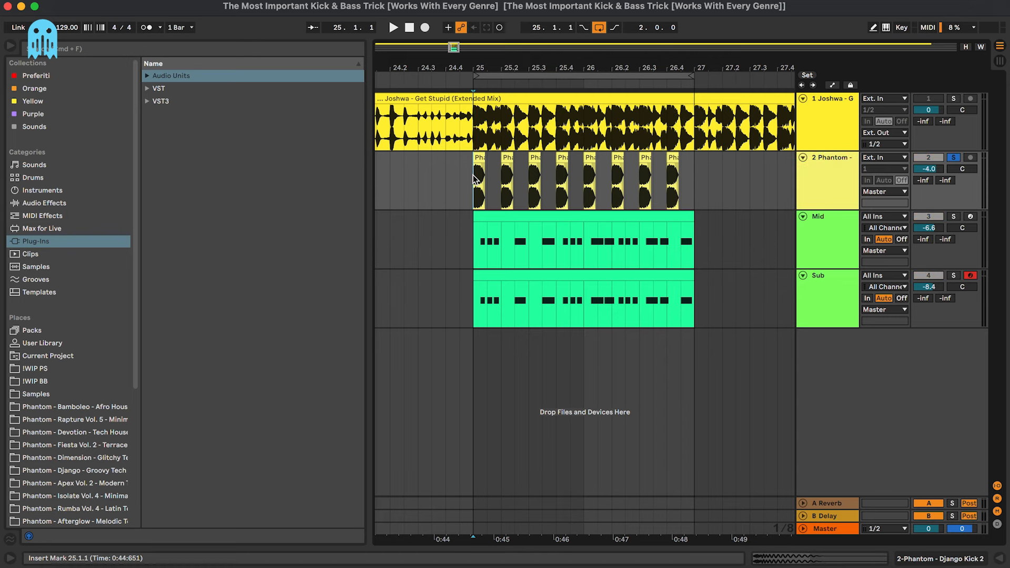
{"action": "scroll", "coordinate": [475, 179], "scroll_direction": "right", "scroll_amount": 1}
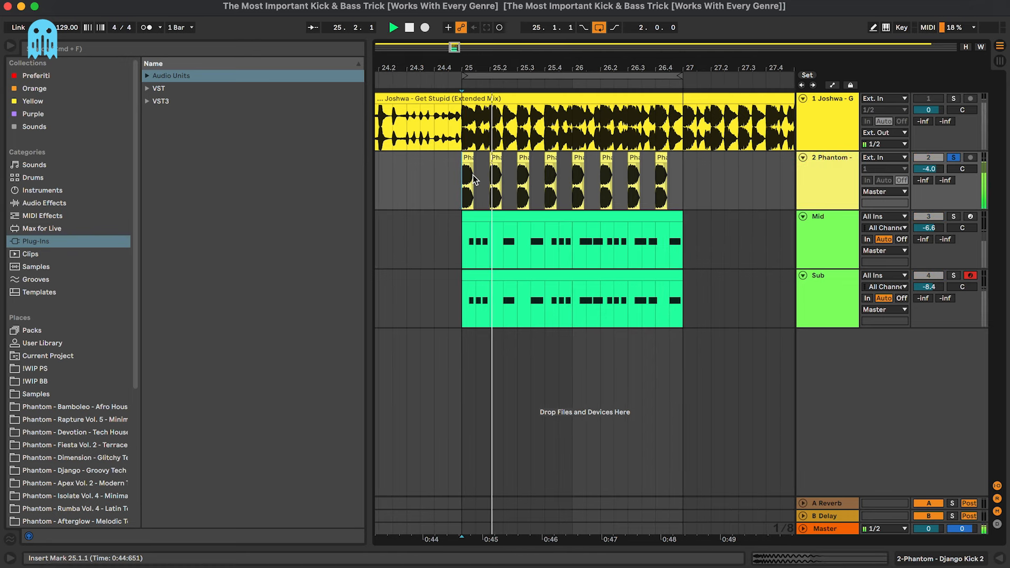
{"action": "left_click", "coordinate": [835, 238]}
{"action": "key", "text": "space"}
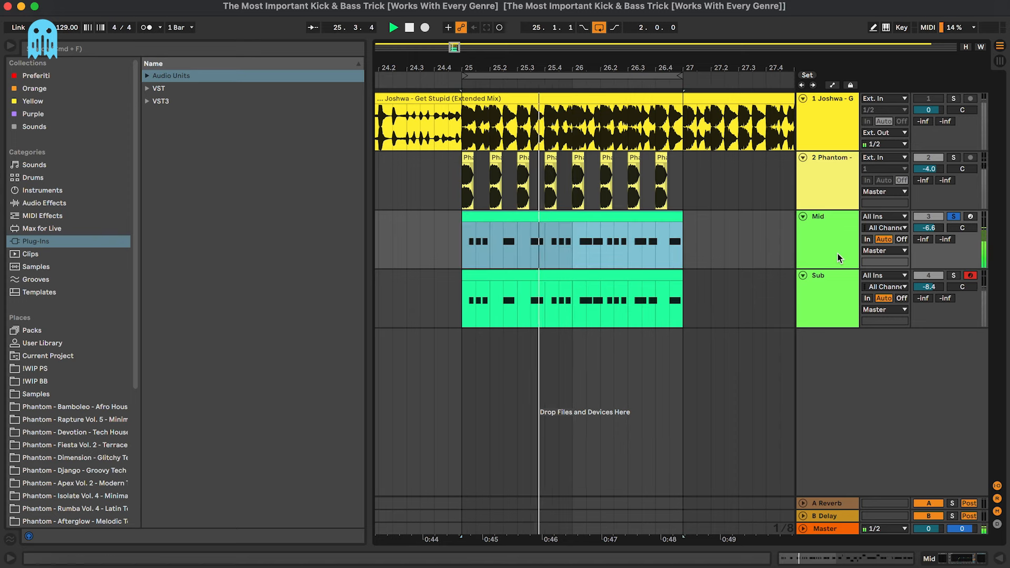
{"action": "left_click", "coordinate": [828, 295]}
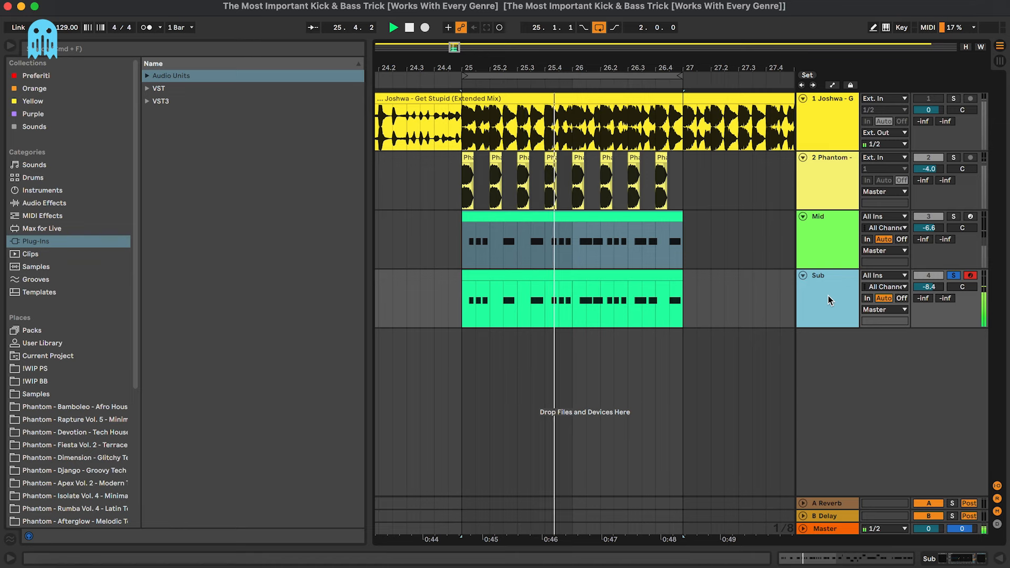
{"action": "key", "text": "space"}
{"action": "key", "text": "s"}
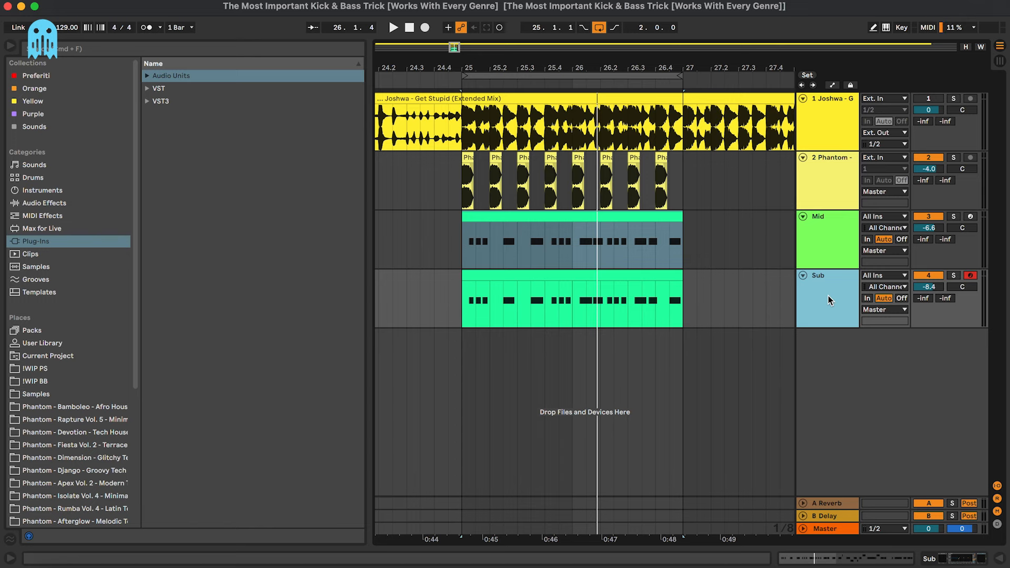
Step: Enable the 170 Hz low-pass EQ Eight on the Get Stupid reference track and play its isolated low end
{"action": "left_click", "coordinate": [634, 305]}
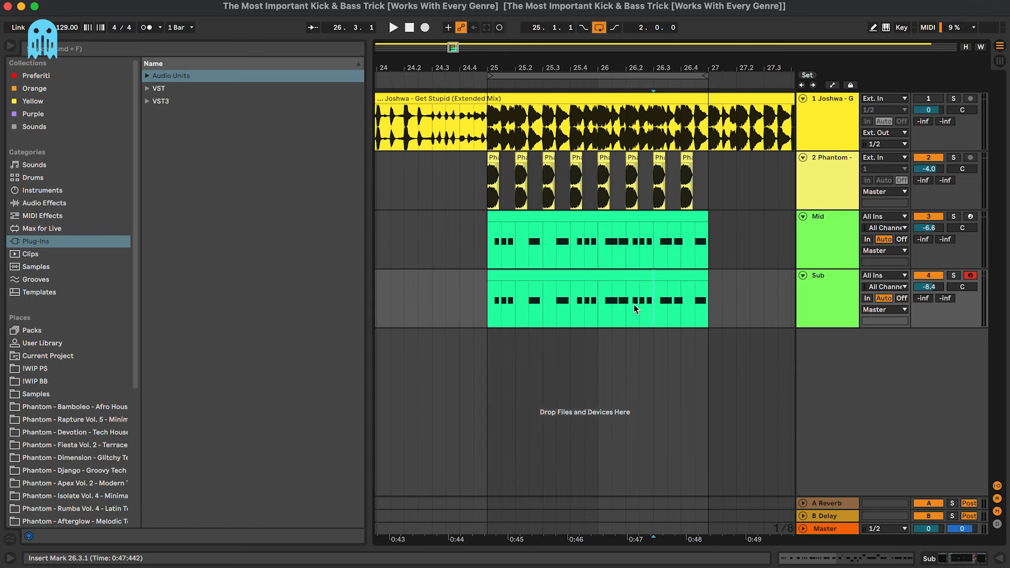
{"action": "double_click", "coordinate": [834, 137]}
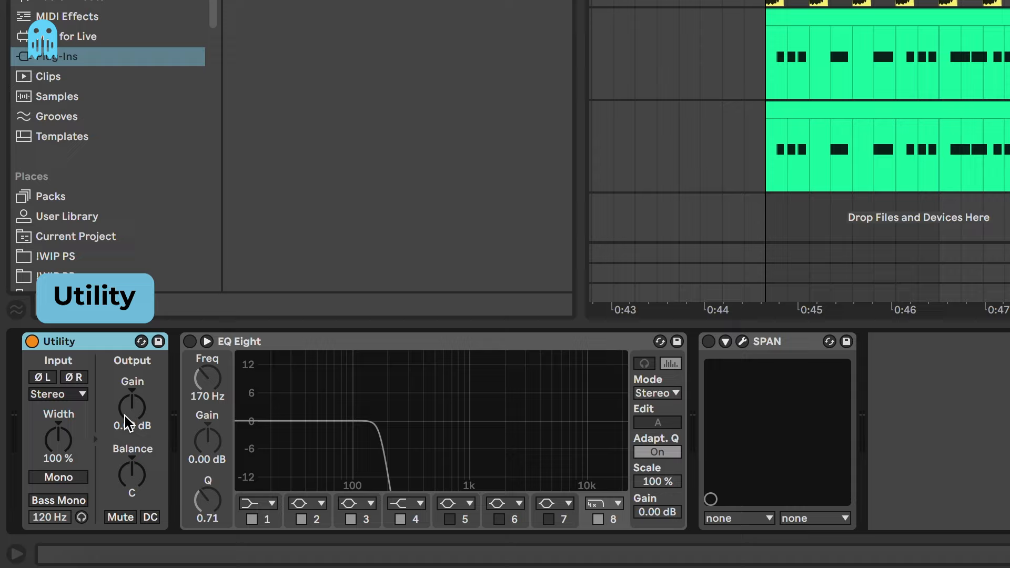
{"action": "left_click", "coordinate": [189, 343]}
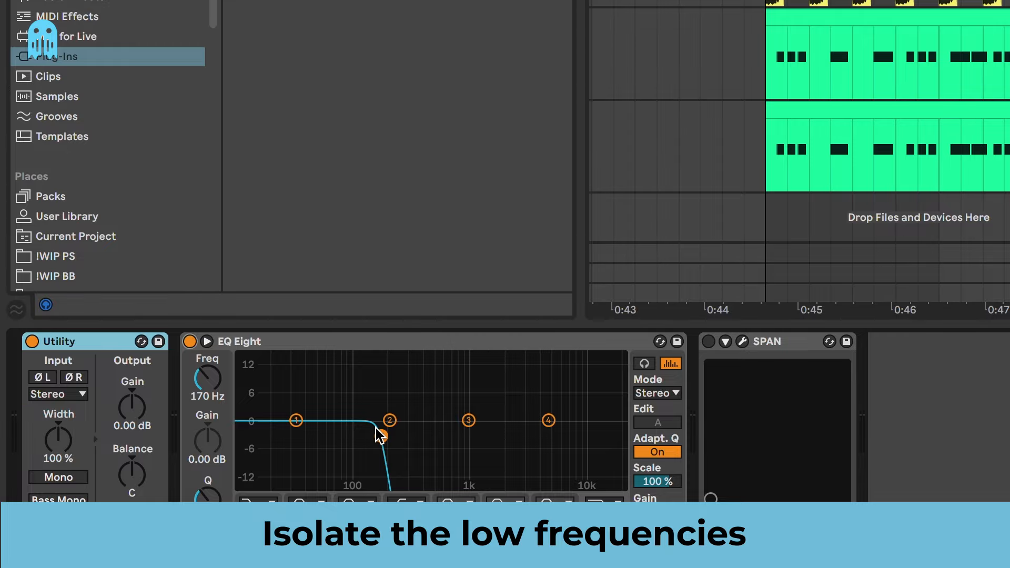
{"action": "key", "text": "space"}
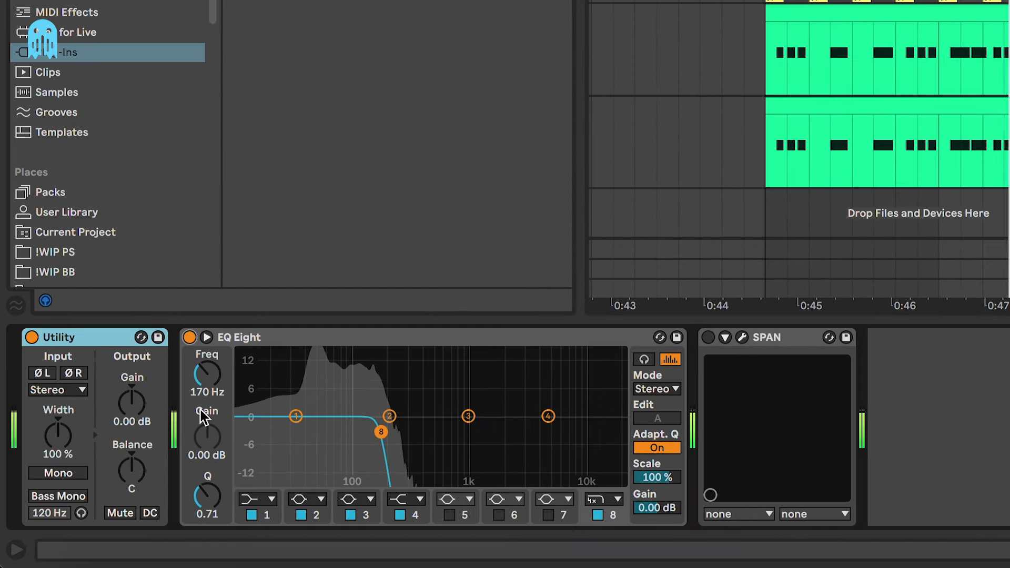
Step: Enable SPAN on the reference track and open its analyser to examine the low-frequency spectrum
{"action": "left_click", "coordinate": [710, 337]}
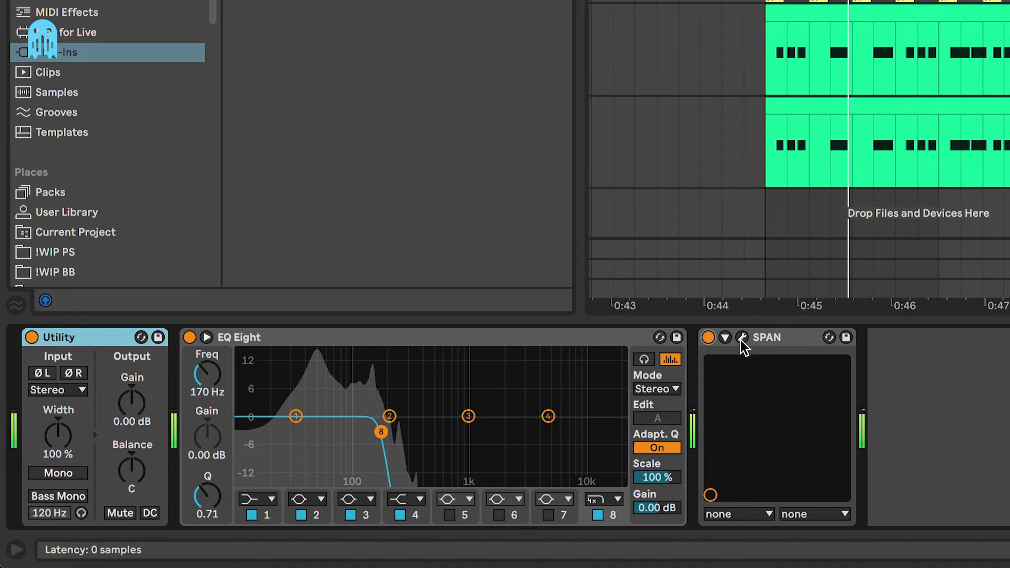
{"action": "left_click", "coordinate": [742, 337]}
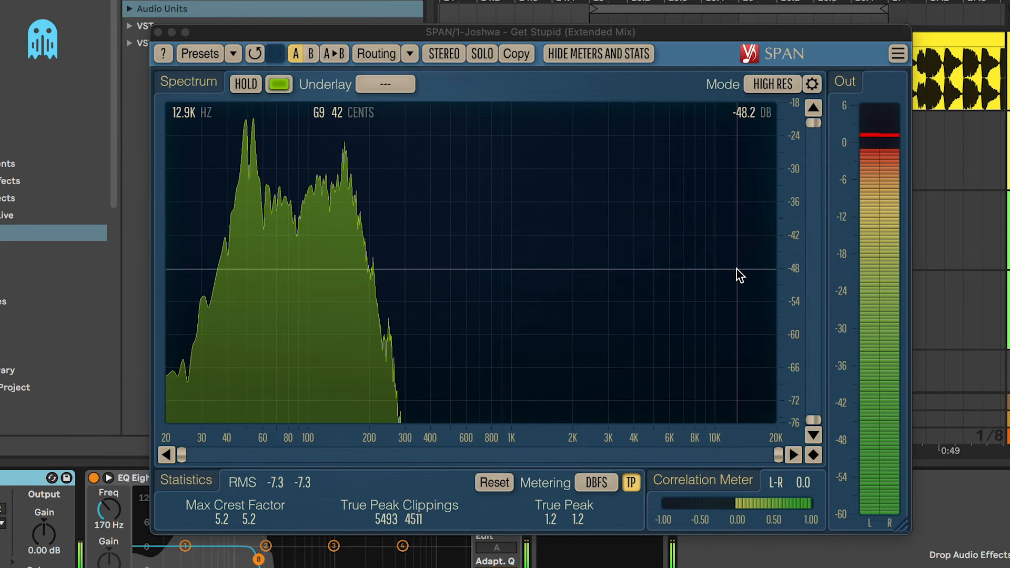
{"action": "key", "text": "space"}
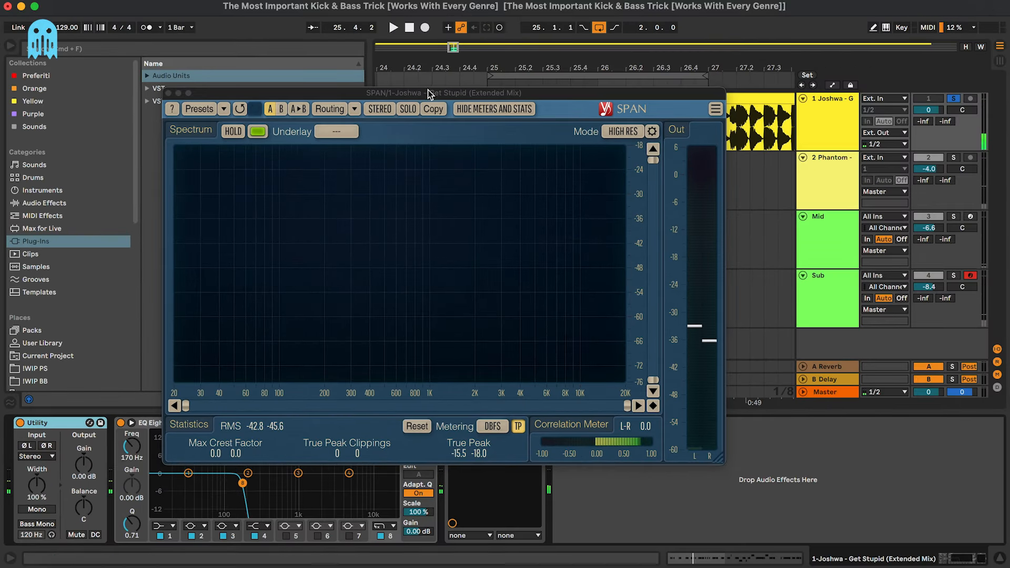
Step: Set the reference track's Utility gain to -6 dB and check its low end in SPAN
{"action": "left_click_drag", "start_coordinate": [428, 93], "coordinate": [590, 108]}
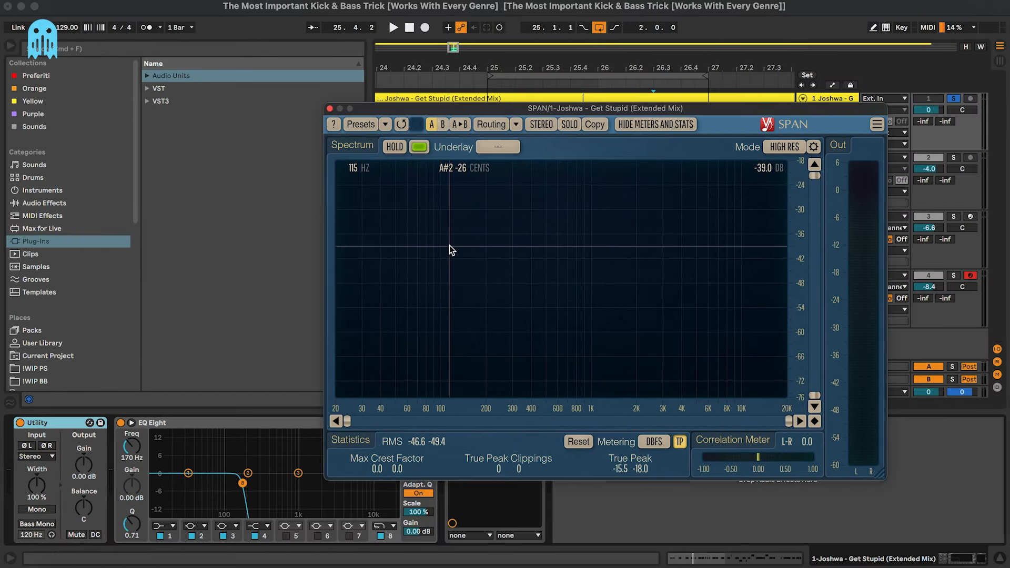
{"action": "left_click", "coordinate": [330, 109]}
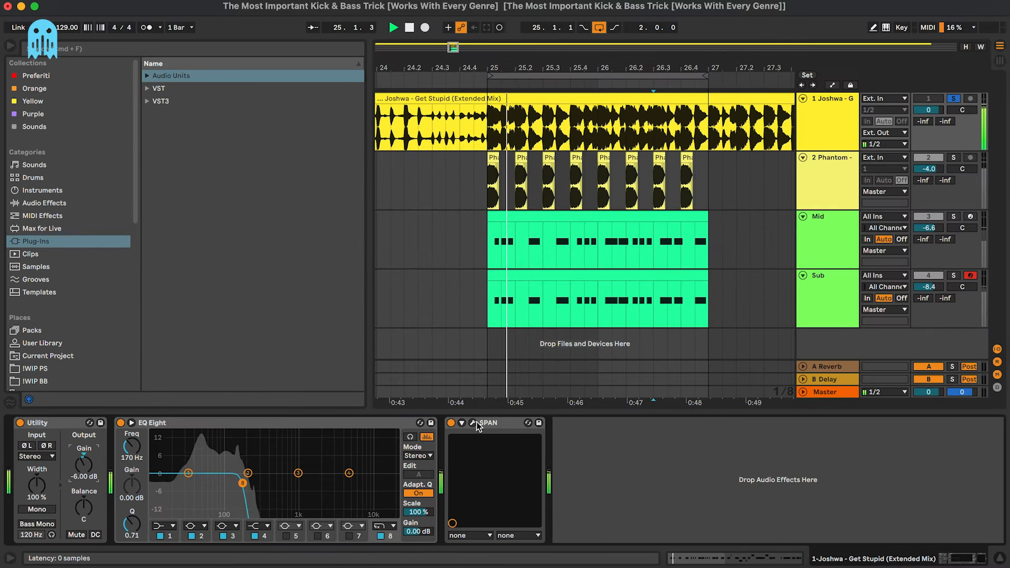
{"action": "left_click", "coordinate": [474, 423]}
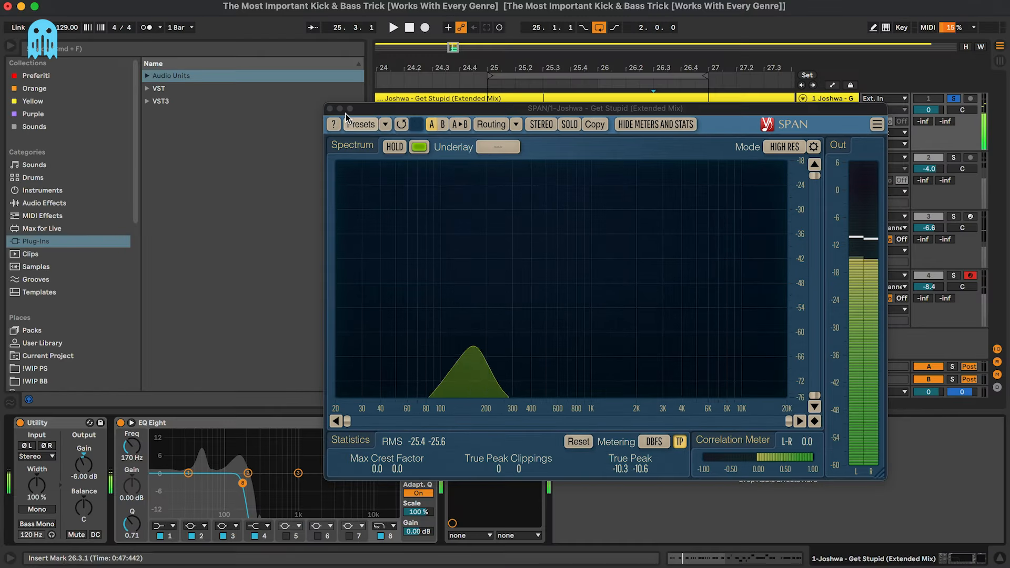
Step: Enable the low-pass EQ Eight on the Master track and deactivate the Mid and Sub tracks, leaving the kick active
{"action": "left_click", "coordinate": [842, 393]}
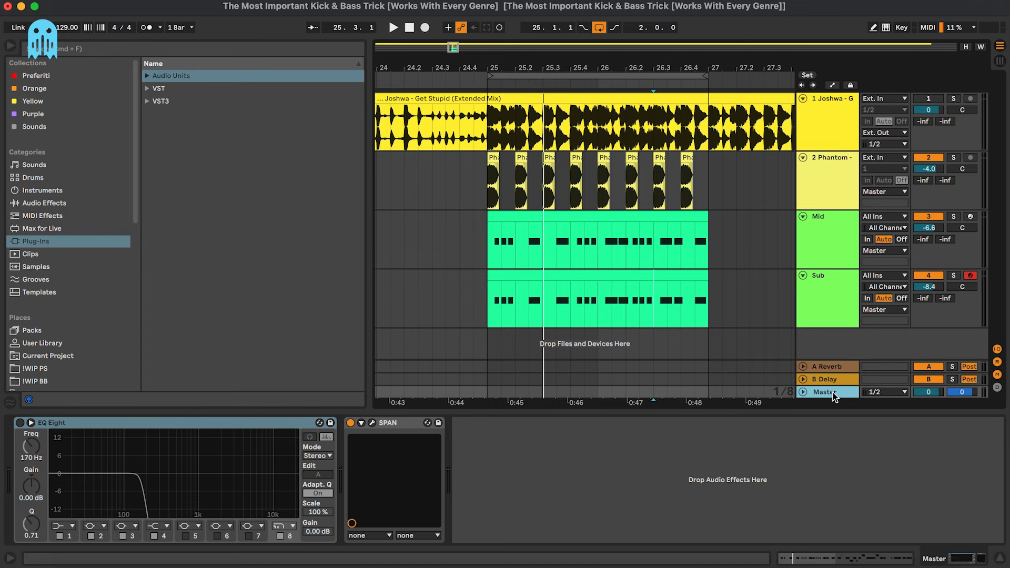
{"action": "left_click", "coordinate": [210, 424]}
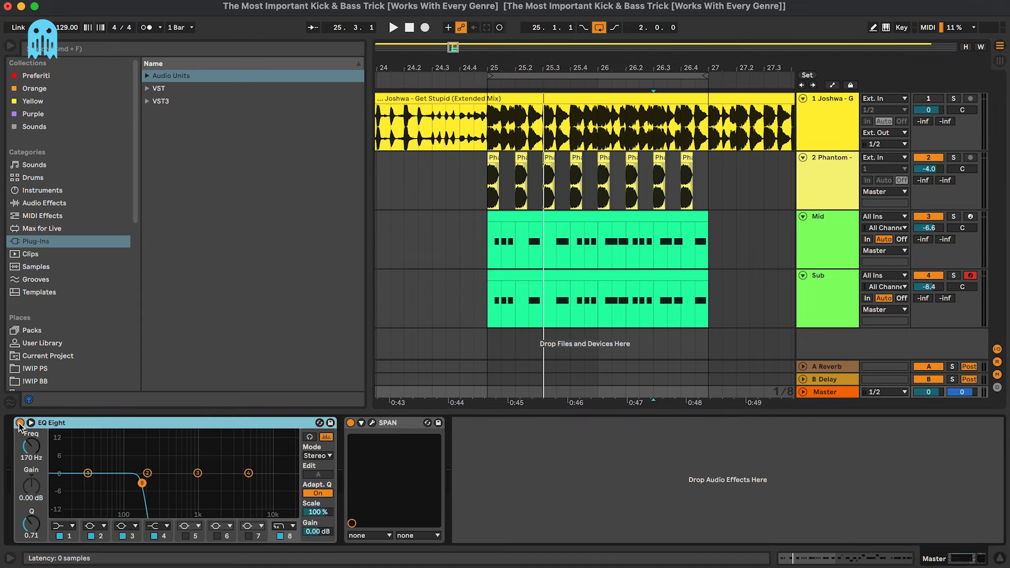
{"action": "left_click", "coordinate": [932, 217]}
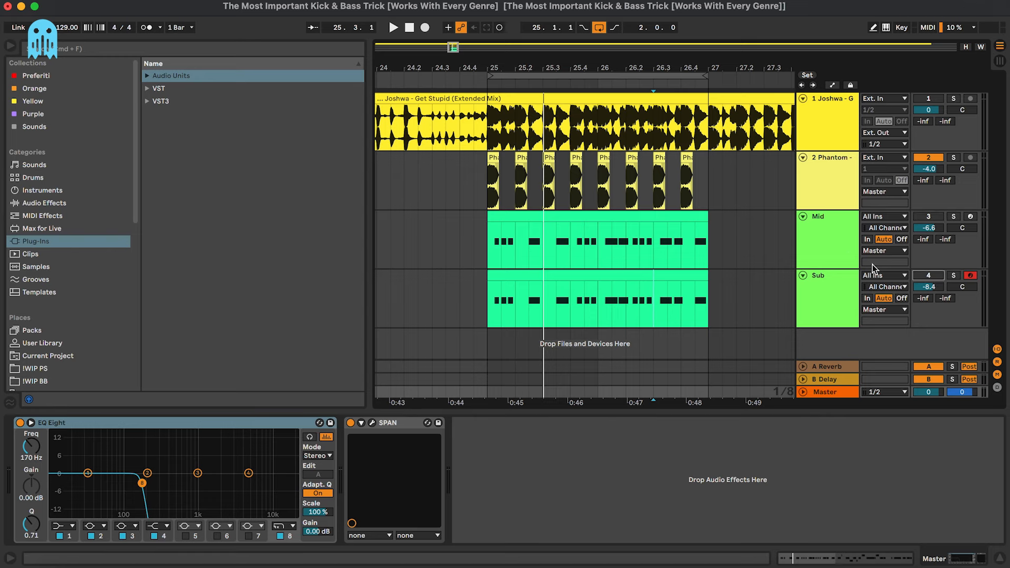
{"action": "left_click", "coordinate": [850, 257]}
{"action": "left_click", "coordinate": [848, 290]}
{"action": "left_click", "coordinate": [845, 181]}
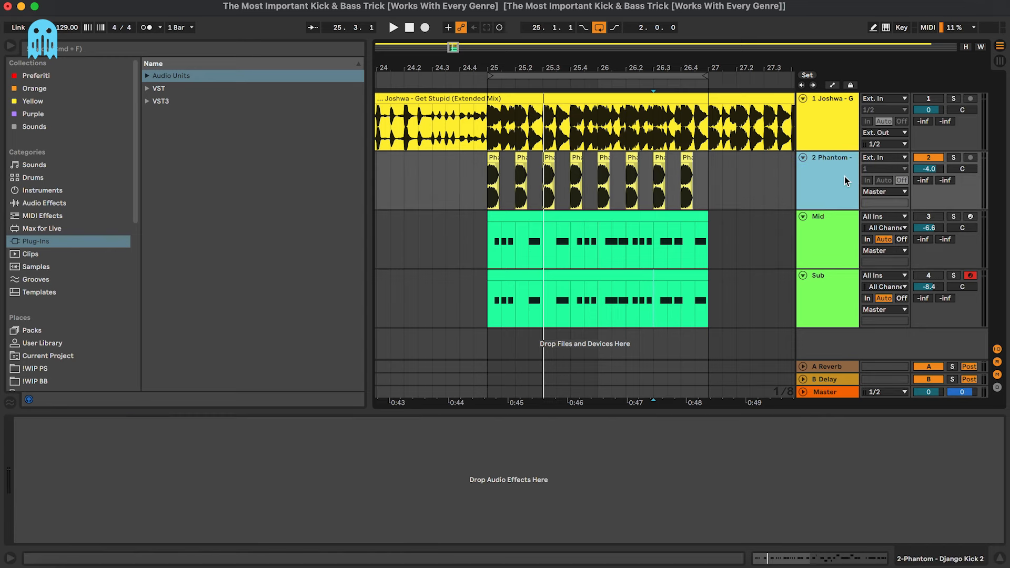
Step: Play the kick track from bar 25 to hear it through the Master's low-pass filter
{"action": "left_click", "coordinate": [489, 181]}
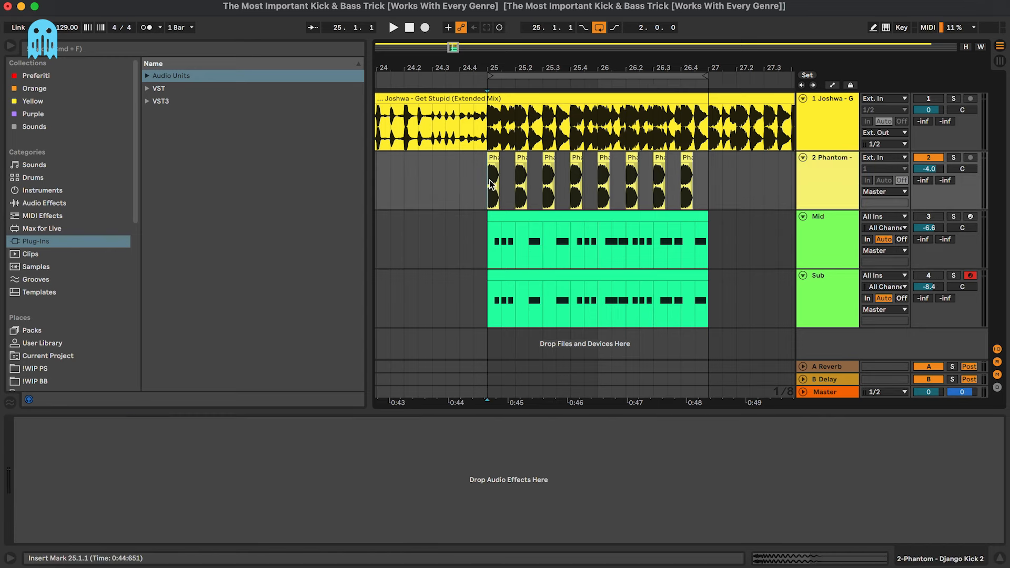
{"action": "left_click", "coordinate": [832, 379]}
{"action": "left_click", "coordinate": [823, 189]}
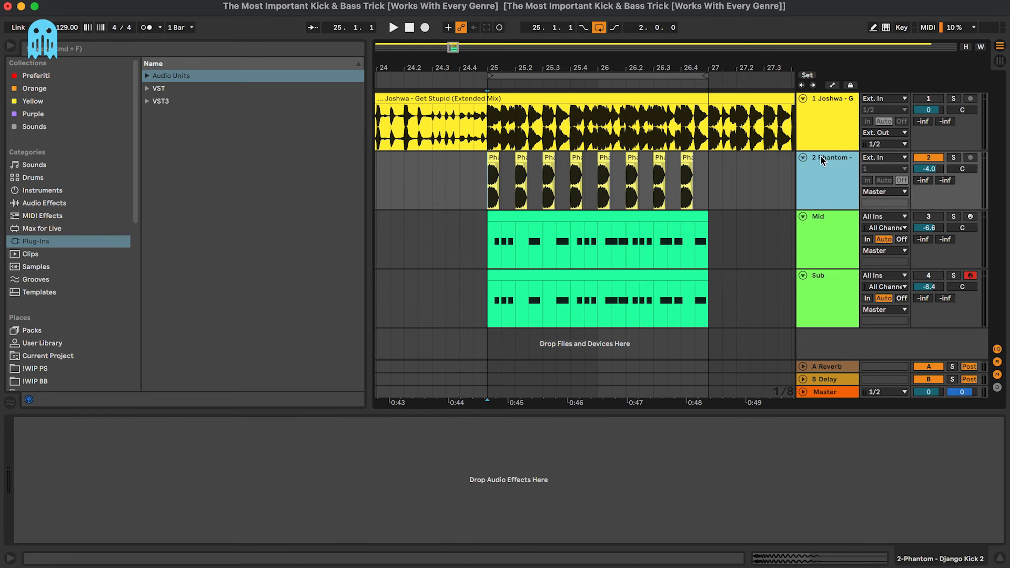
{"action": "left_click", "coordinate": [820, 135]}
{"action": "left_click", "coordinate": [819, 171]}
{"action": "left_click", "coordinate": [484, 183]}
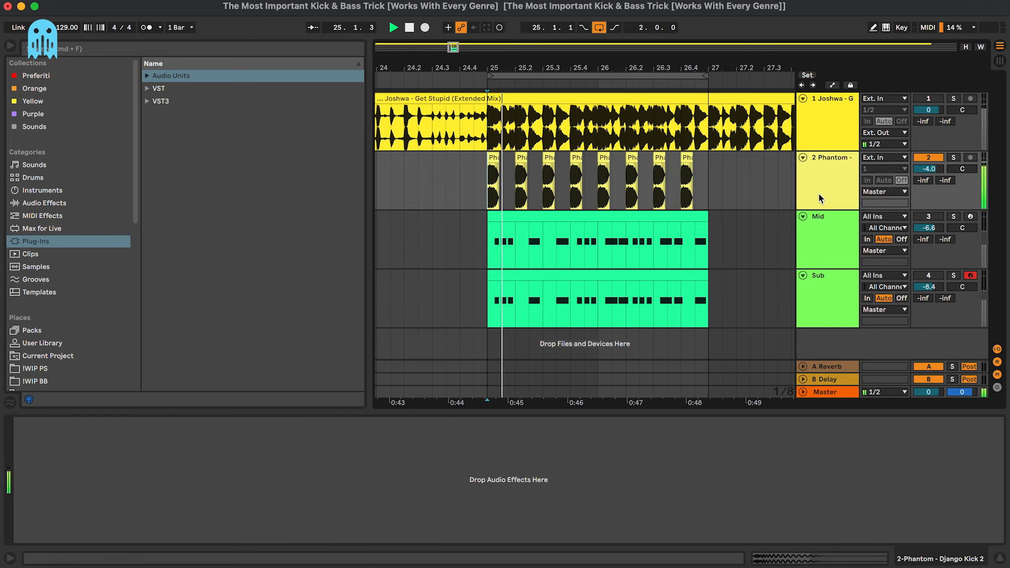
{"action": "key", "text": "Tab"}
{"action": "key", "text": "Tab"}
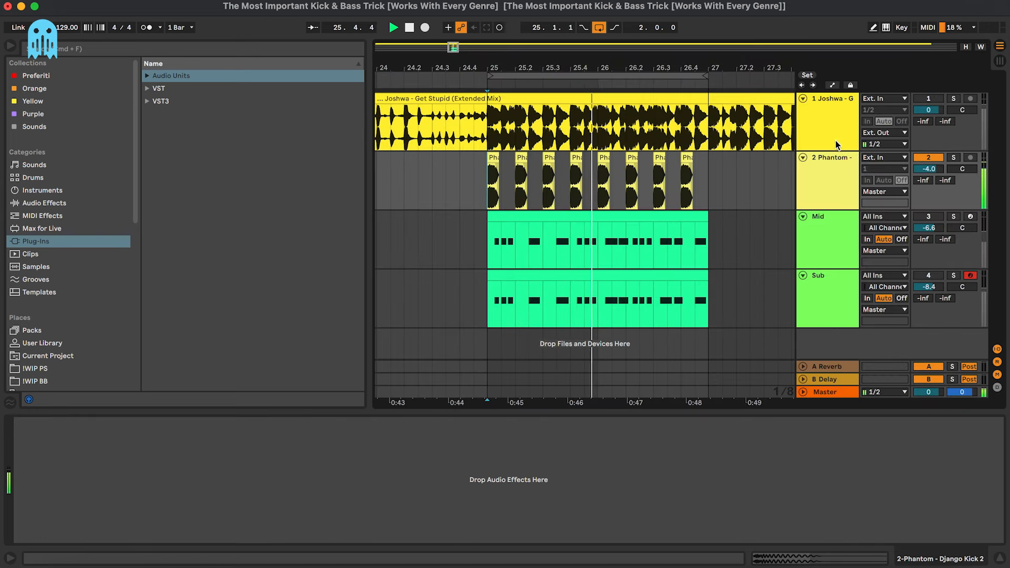
Step: Compare the levels of the kick and the reference track in the mixer by soloing each in turn
{"action": "left_click", "coordinate": [824, 392]}
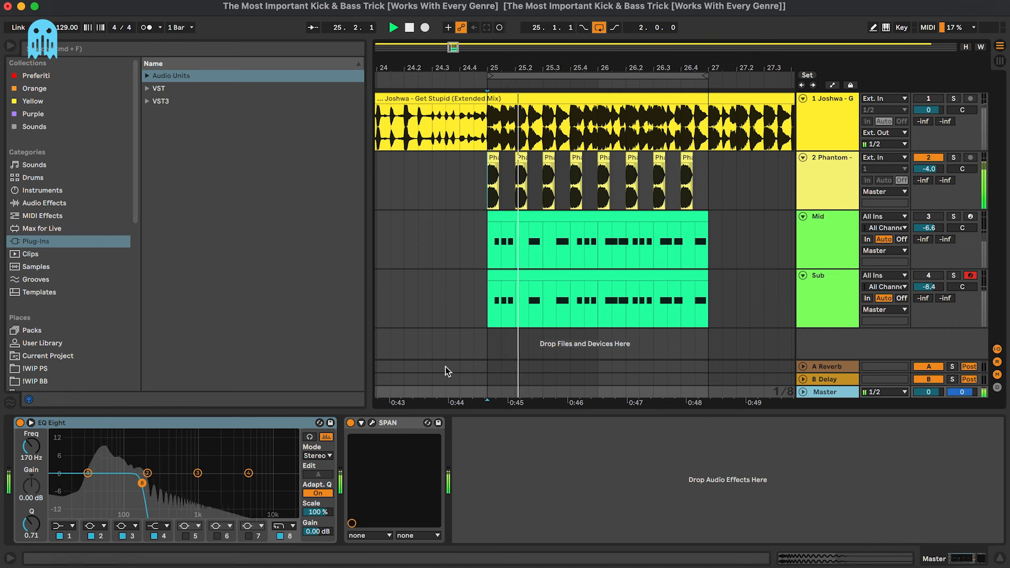
{"action": "key", "text": "Tab"}
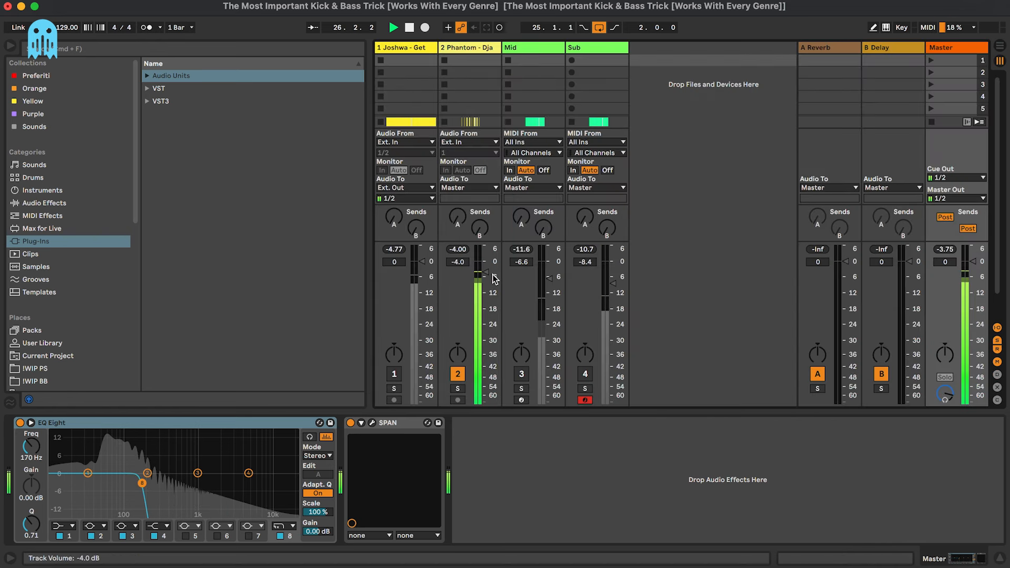
{"action": "left_click", "coordinate": [457, 389]}
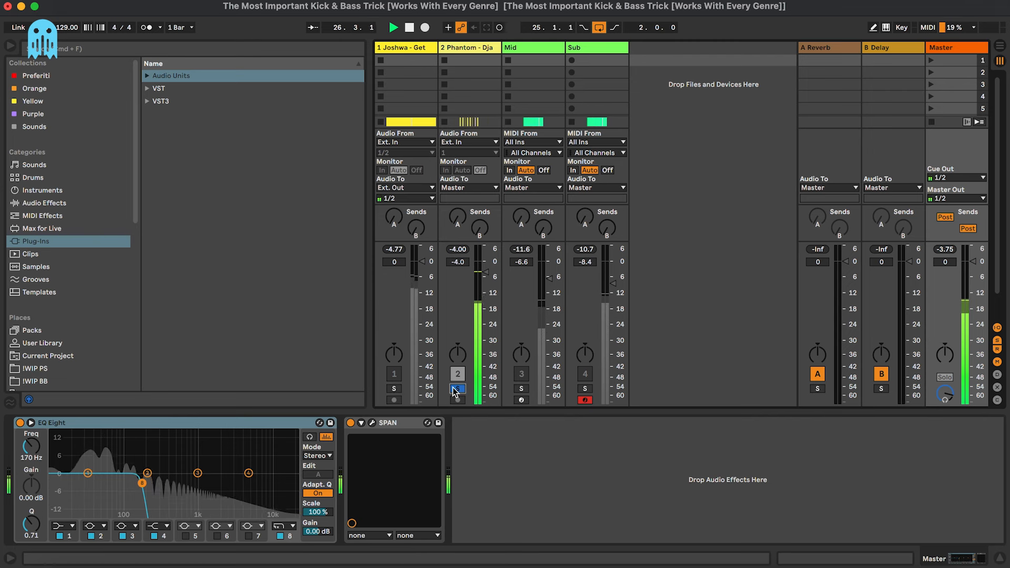
{"action": "left_click", "coordinate": [394, 389]}
{"action": "key", "text": "Tab"}
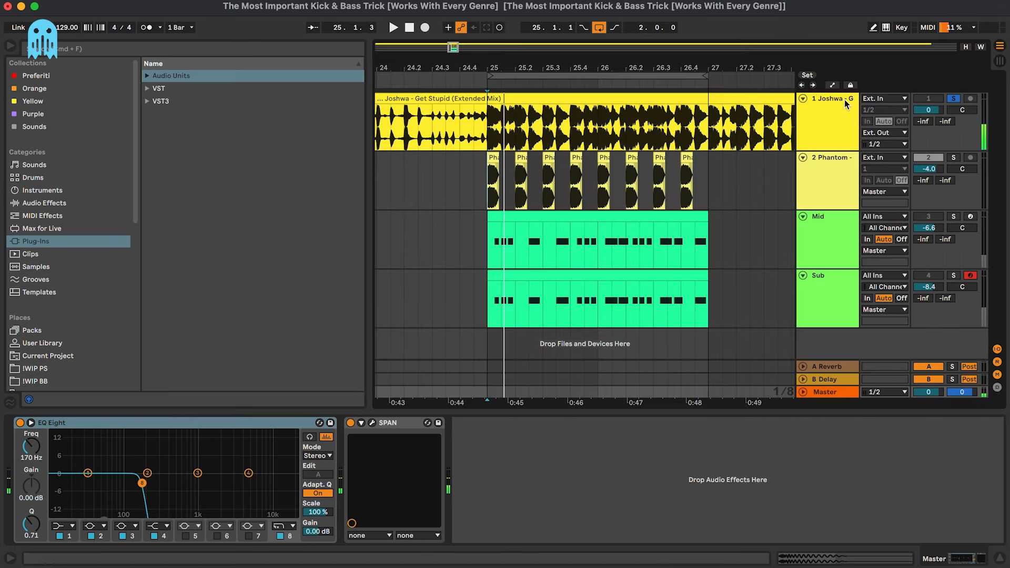
Step: Open the Master track's SPAN analyser and solo the kick track for comparison with the reference
{"action": "left_click", "coordinate": [474, 424]}
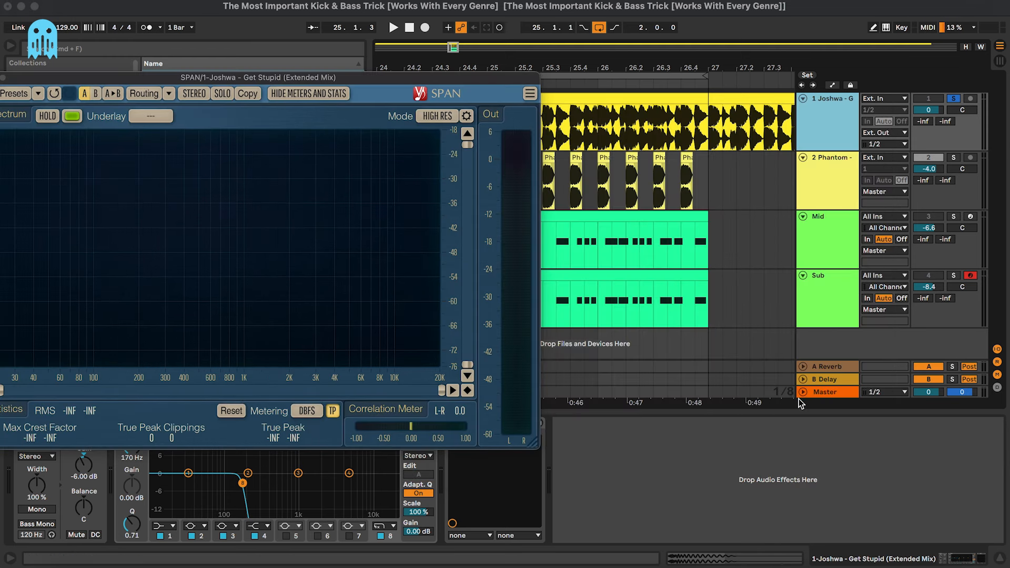
{"action": "left_click", "coordinate": [830, 392]}
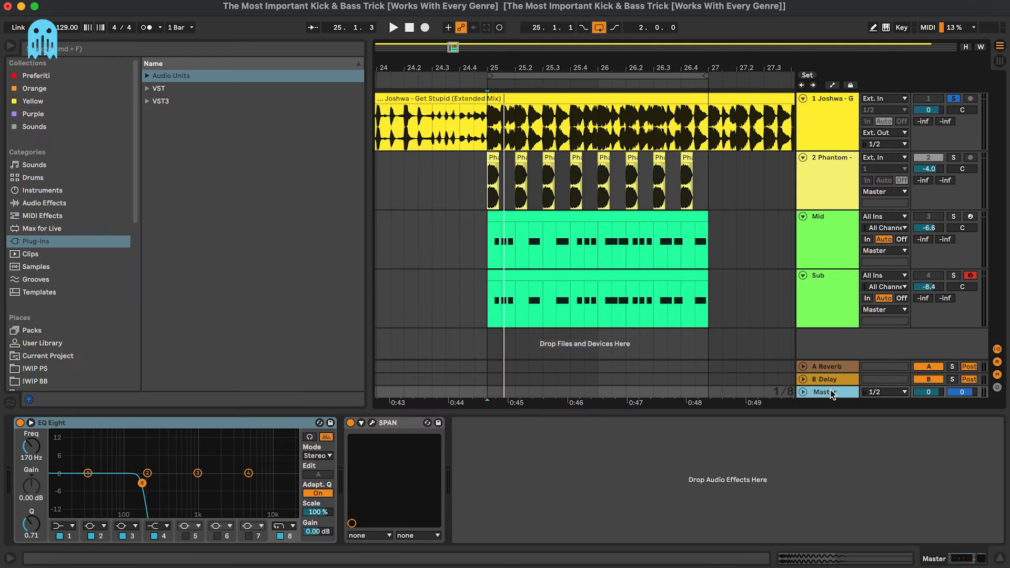
{"action": "left_click", "coordinate": [372, 423]}
{"action": "left_click_drag", "start_coordinate": [578, 90], "coordinate": [493, 58]}
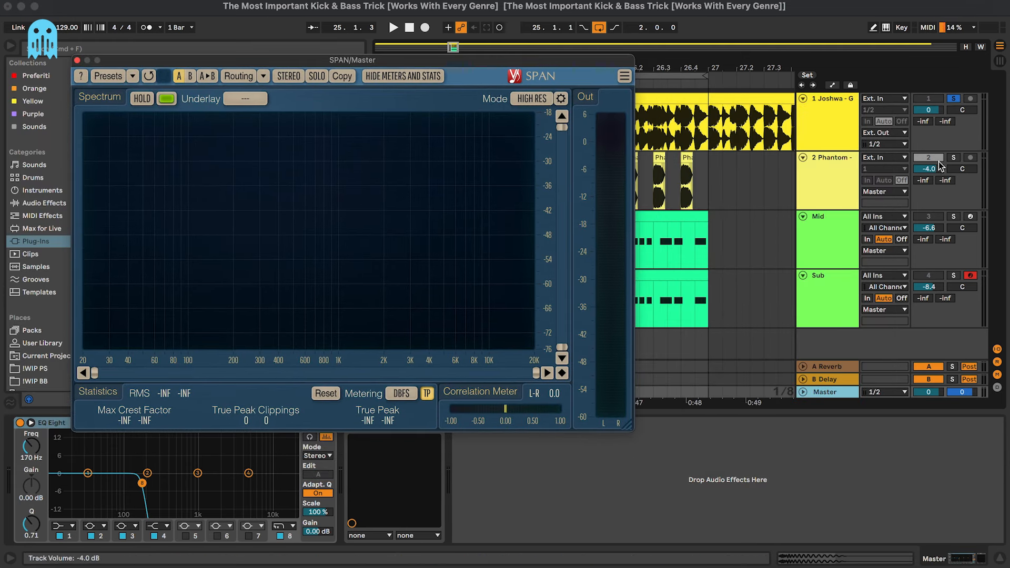
{"action": "left_click", "coordinate": [822, 172]}
{"action": "left_click", "coordinate": [954, 157]}
{"action": "left_click", "coordinate": [831, 393]}
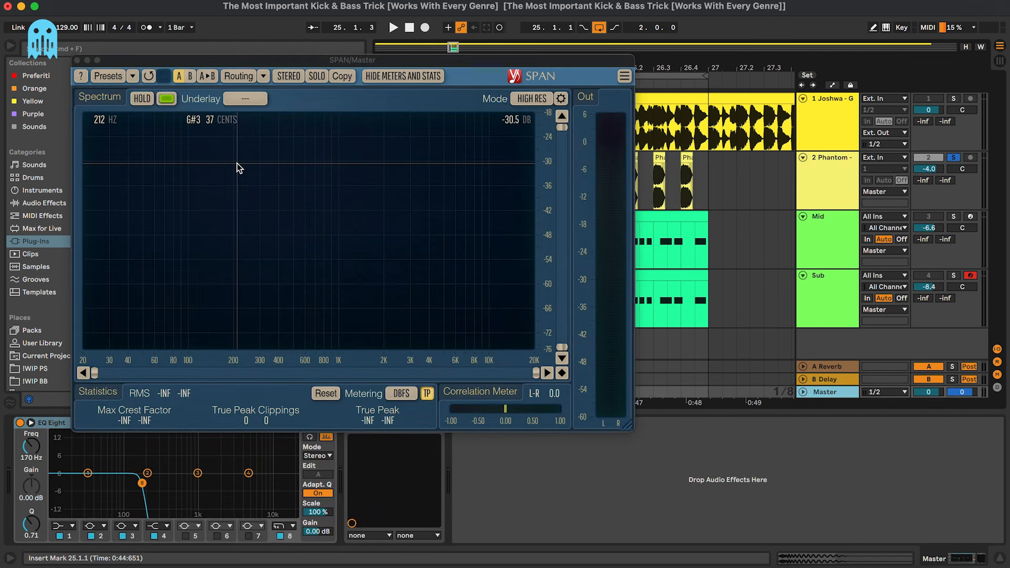
Step: Play the section to examine the low-frequency peaks in SPAN, then stop and close the reference track's analyser
{"action": "key", "text": "space"}
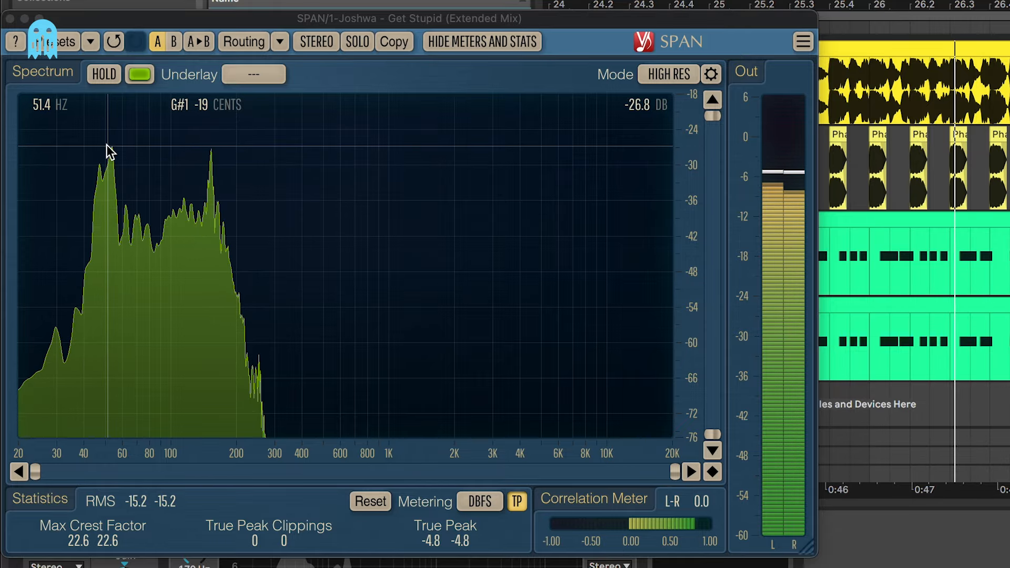
{"action": "key", "text": "space"}
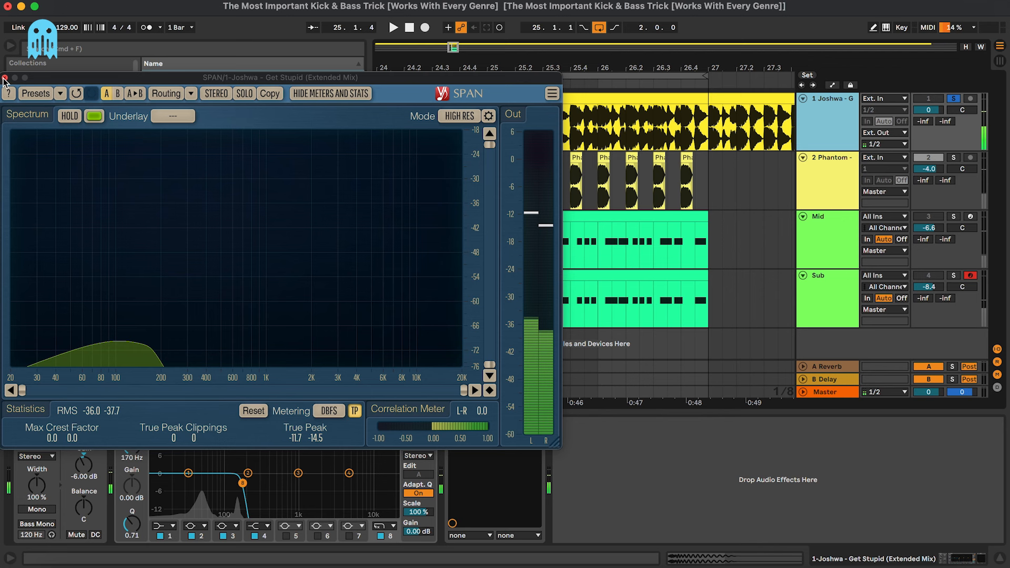
{"action": "left_click", "coordinate": [5, 78]}
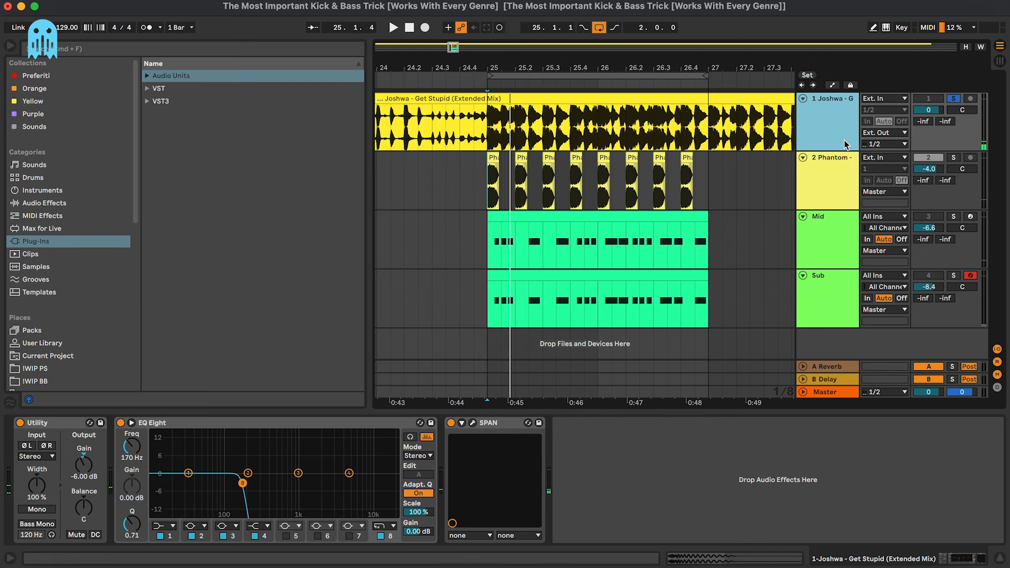
Step: Adjust the output gain of the reference track's Utility for level matching against the kick
{"action": "left_click", "coordinate": [673, 101]}
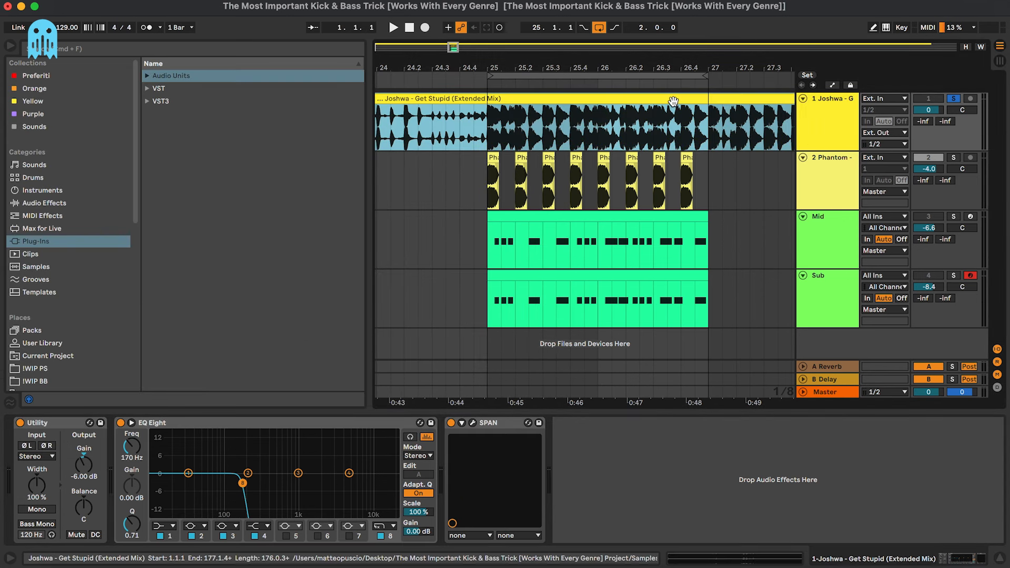
{"action": "left_click_drag", "start_coordinate": [77, 484], "coordinate": [77, 478]}
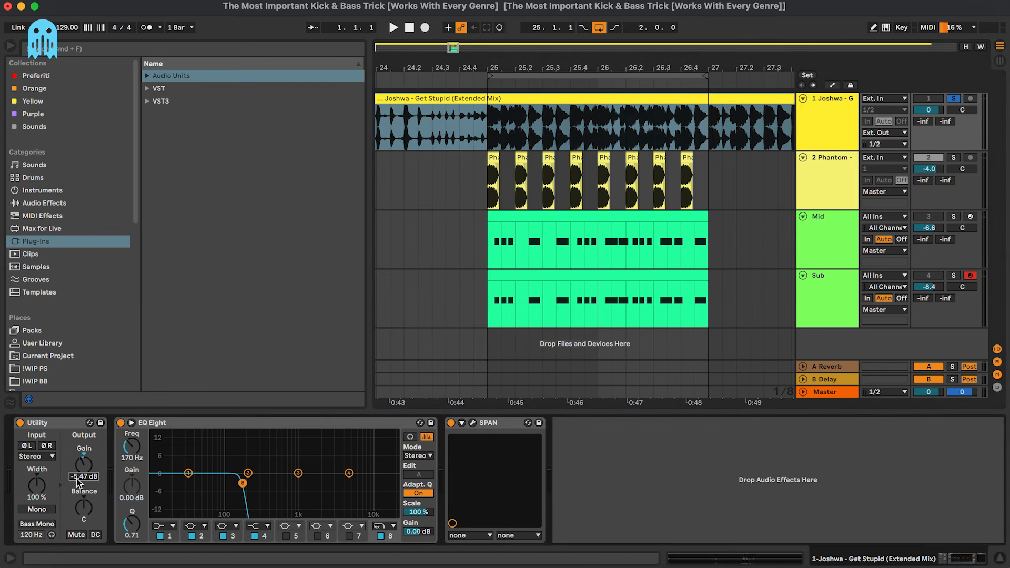
{"action": "left_click", "coordinate": [841, 169]}
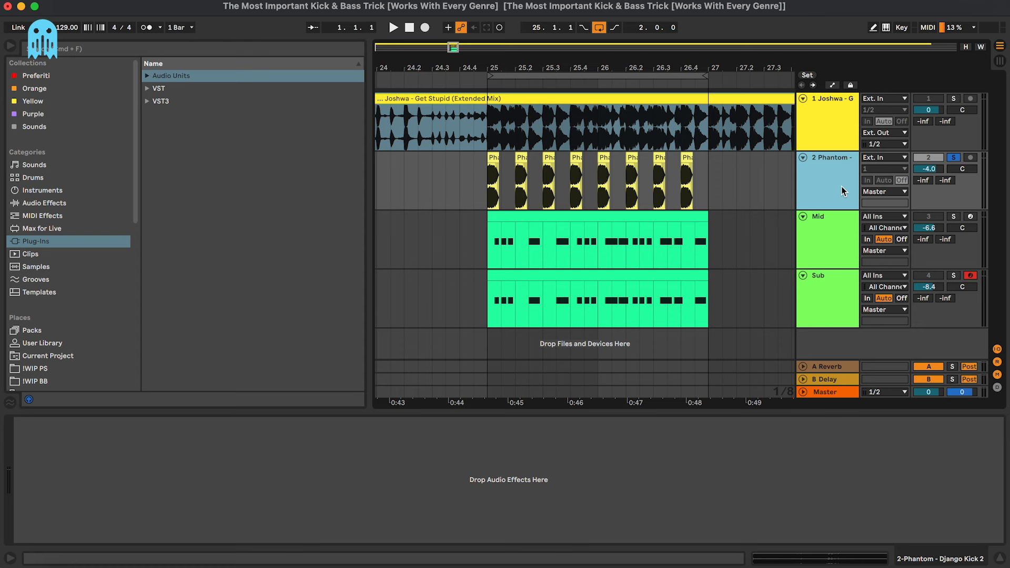
Step: Switch between the reference and kick tracks to compare them
{"action": "left_click", "coordinate": [824, 131]}
{"action": "left_click", "coordinate": [825, 166]}
{"action": "left_click", "coordinate": [703, 175]}
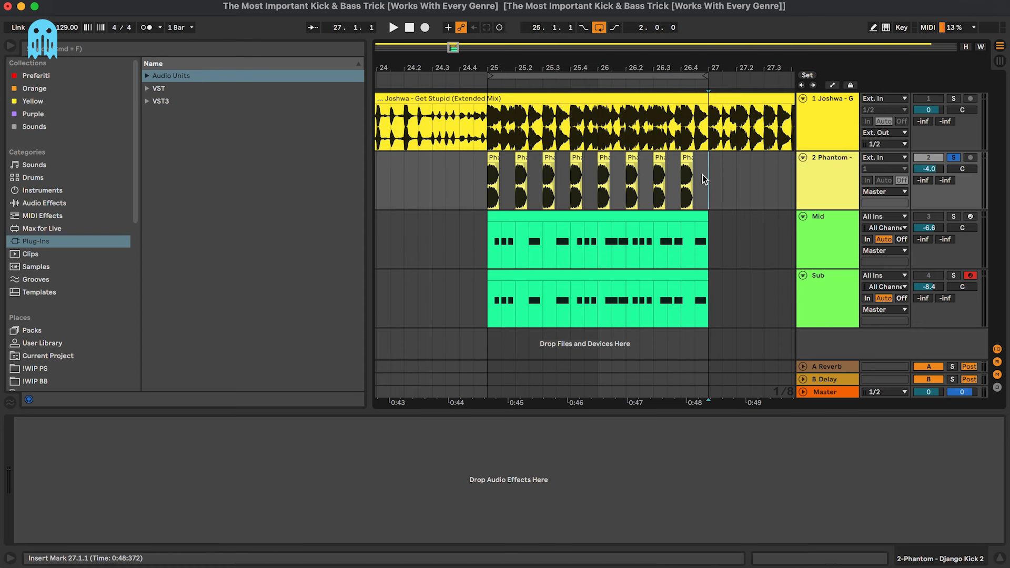
{"action": "left_click", "coordinate": [826, 131]}
Step: Add a Frequency Shifter from the Pitch & Modulation effects to the kick track and set its shift to -5 Hz
{"action": "left_click", "coordinate": [834, 190]}
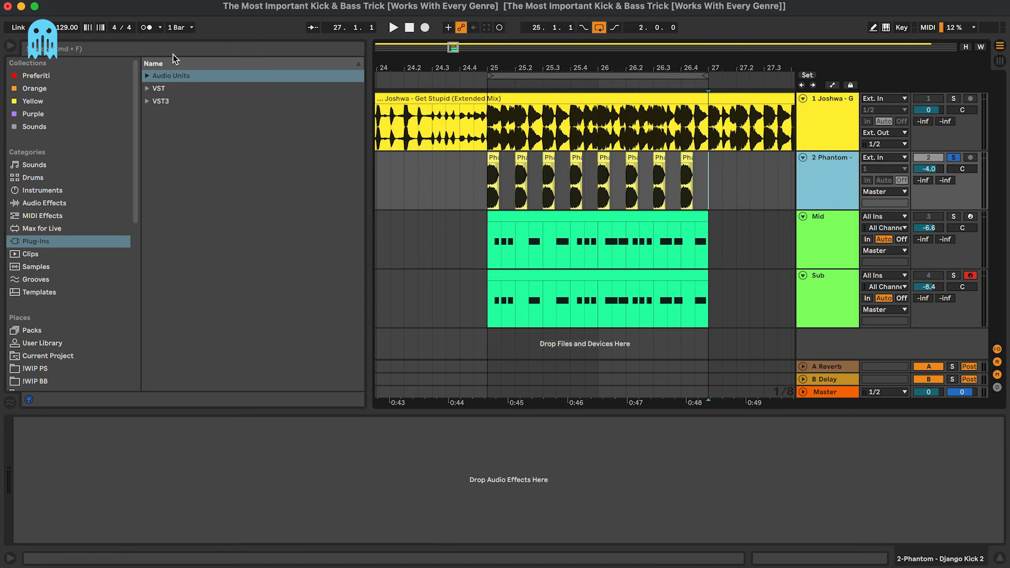
{"action": "left_click", "coordinate": [51, 206]}
{"action": "left_click", "coordinate": [190, 191]}
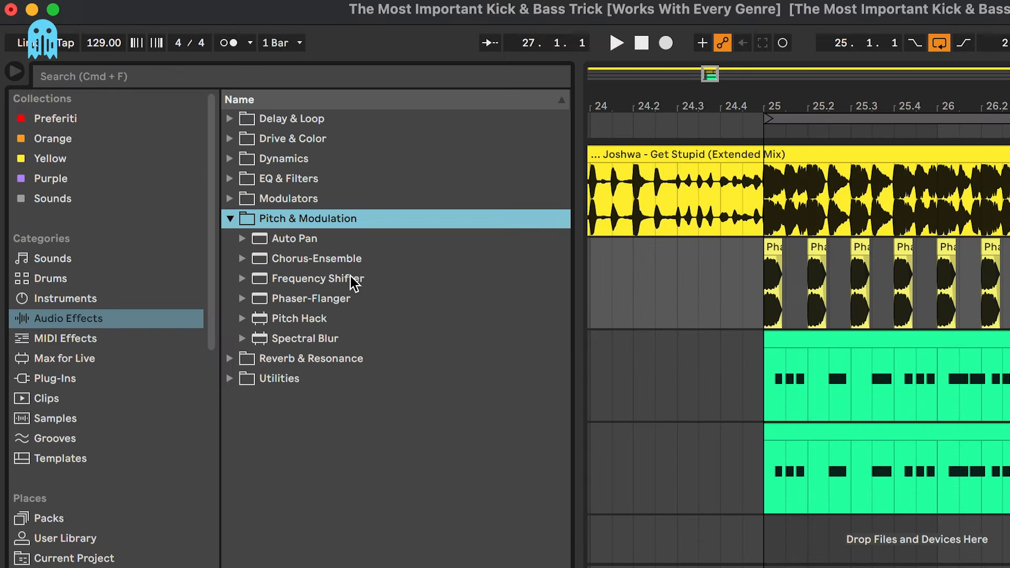
{"action": "left_click_drag", "start_coordinate": [211, 178], "coordinate": [158, 480]}
{"action": "left_click", "coordinate": [146, 400]}
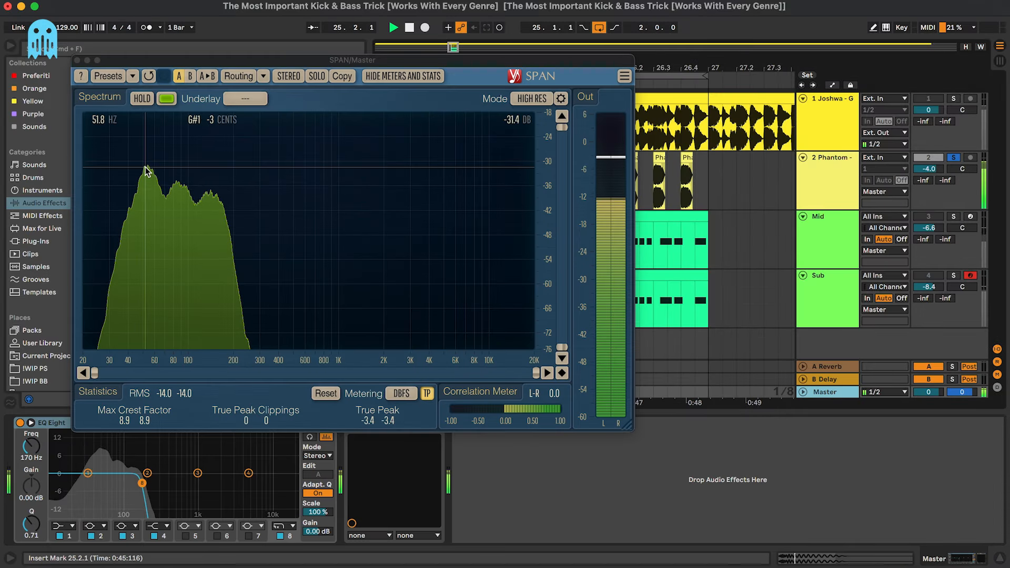
Step: Compare the low-frequency peaks of the reference and the kick in SPAN, soloing each in turn
{"action": "left_click", "coordinate": [817, 131]}
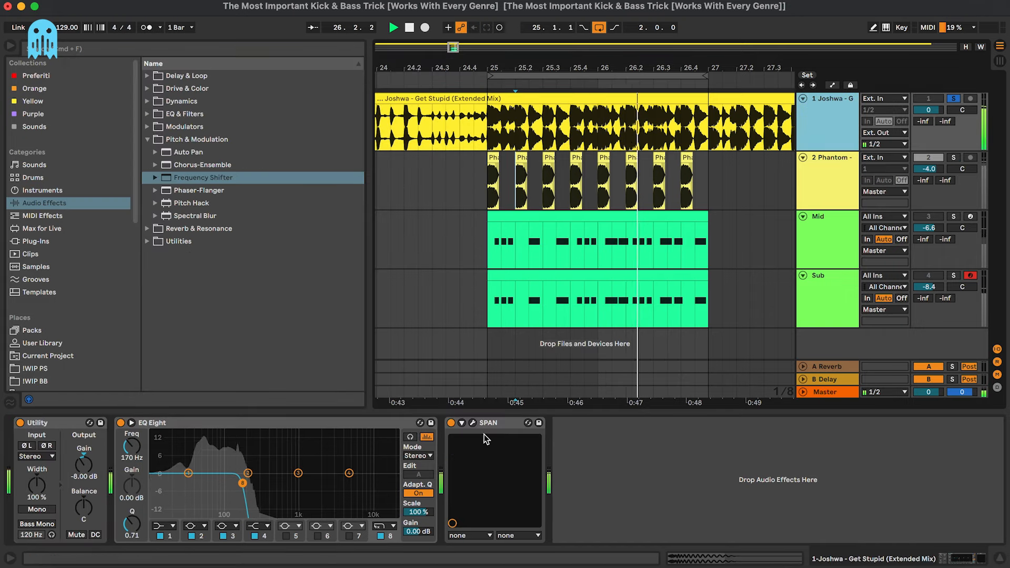
{"action": "left_click", "coordinate": [472, 423]}
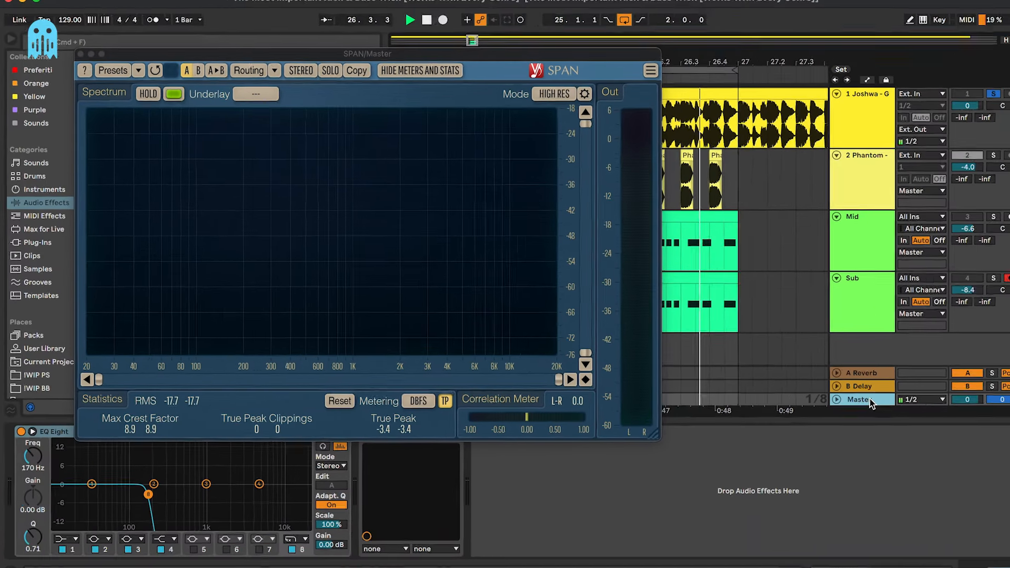
{"action": "left_click", "coordinate": [825, 201]}
{"action": "left_click", "coordinate": [839, 391]}
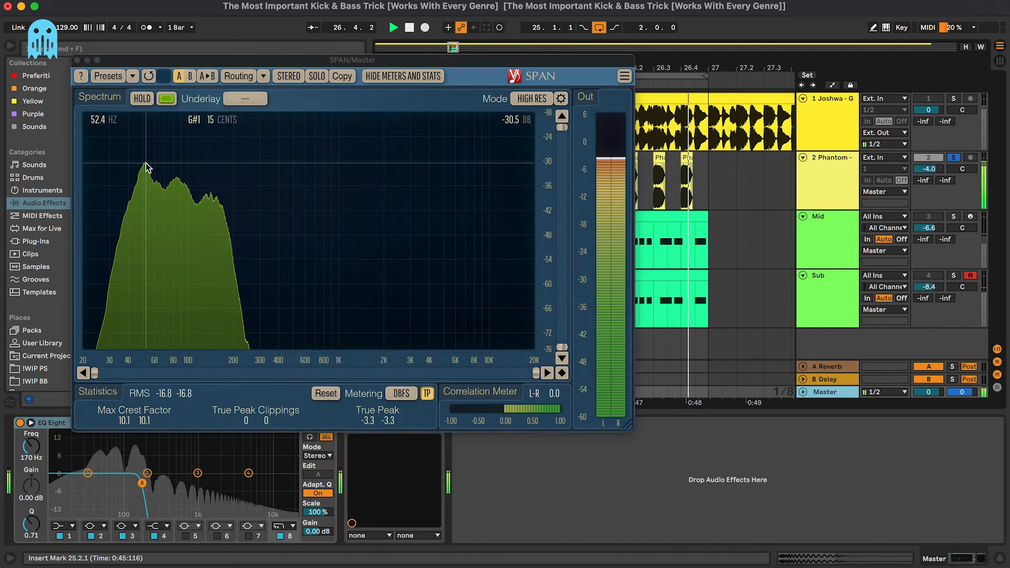
Step: Stop playback and lower the reference track's Utility gain to -8.5 dB
{"action": "key", "text": "space"}
{"action": "left_click", "coordinate": [831, 147]}
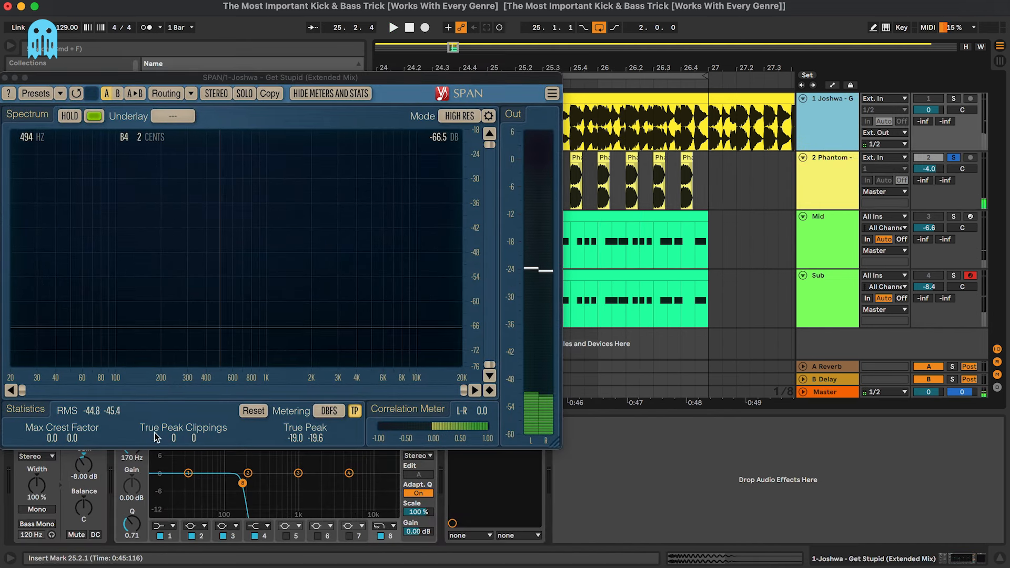
{"action": "left_click", "coordinate": [5, 77]}
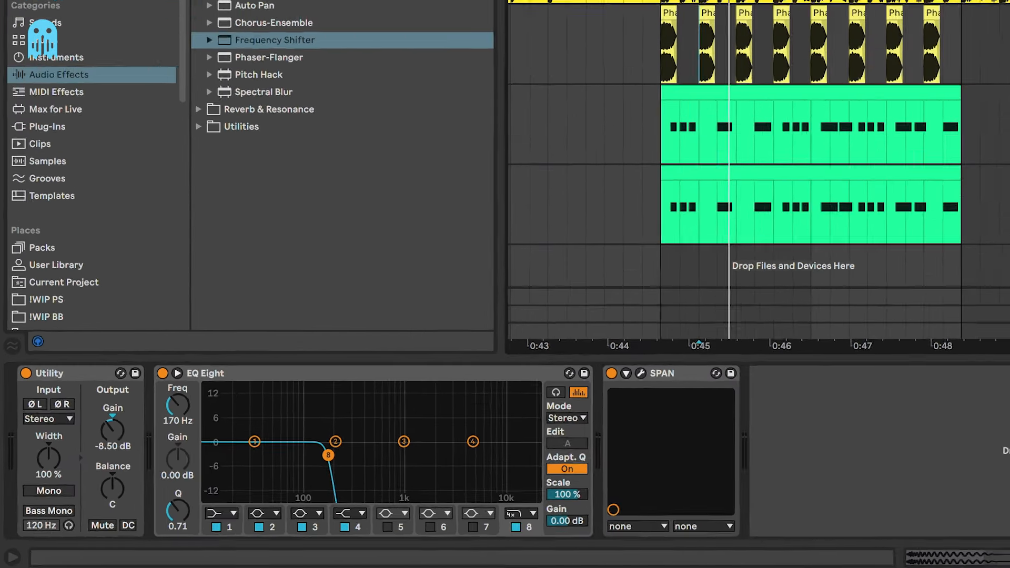
Step: Inspect the kick, Mid and Sub tracks and their device chains
{"action": "left_click", "coordinate": [840, 185]}
{"action": "left_click", "coordinate": [836, 234]}
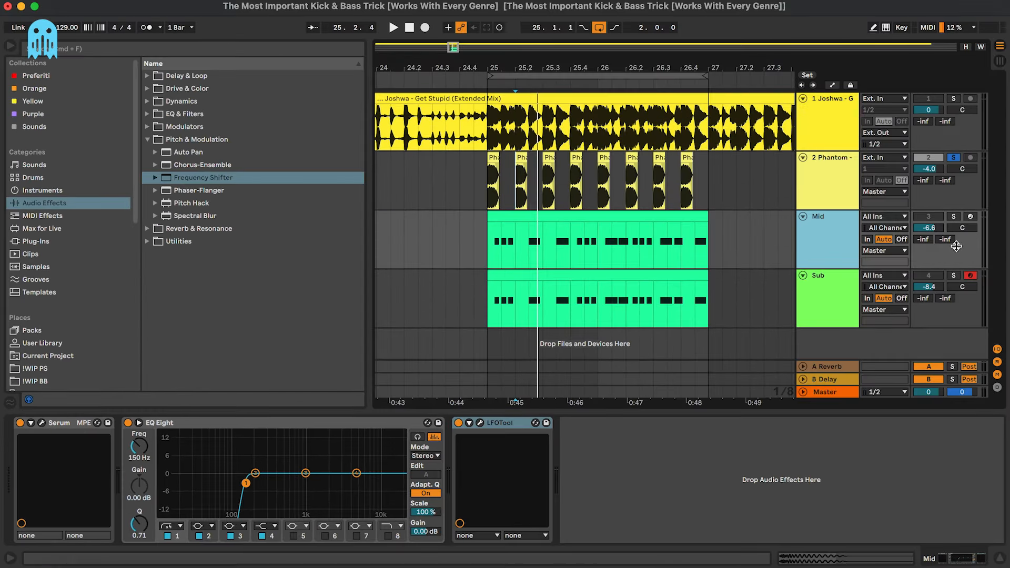
{"action": "left_click", "coordinate": [843, 291]}
{"action": "left_click", "coordinate": [843, 263]}
{"action": "left_click", "coordinate": [842, 184]}
{"action": "left_click", "coordinate": [842, 242]}
{"action": "left_click", "coordinate": [842, 295]}
Step: Solo the Sub track together with the kick and lower the Sub's volume to -9.3 dB using the Master's SPAN
{"action": "left_click", "coordinate": [953, 275]}
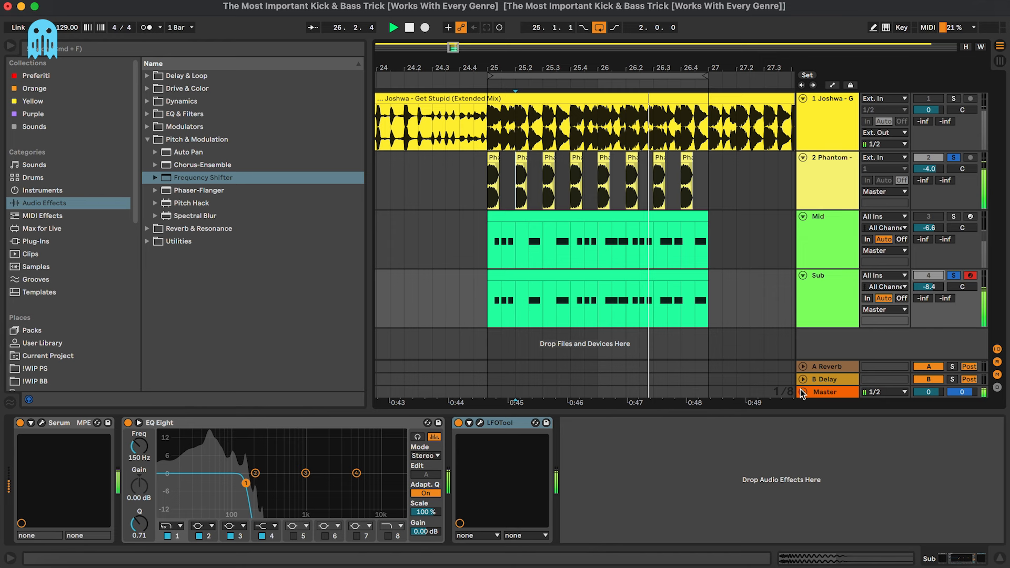
{"action": "left_click", "coordinate": [835, 393]}
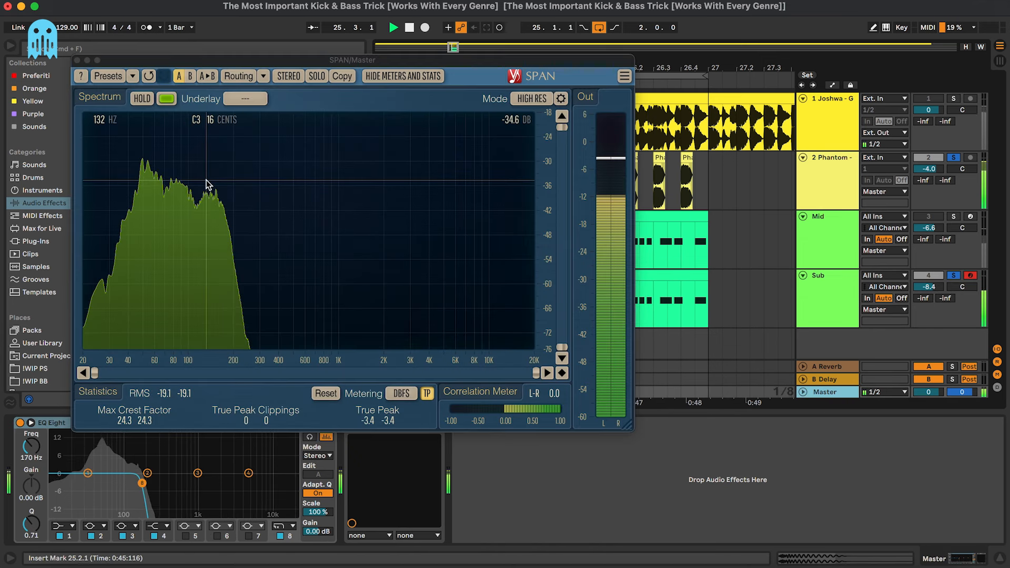
{"action": "mouse_move", "coordinate": [928, 286]}
{"action": "left_mouse_down"}
{"action": "mouse_move", "coordinate": [929, 253]}
{"action": "mouse_move", "coordinate": [929, 288]}
{"action": "left_mouse_up"}
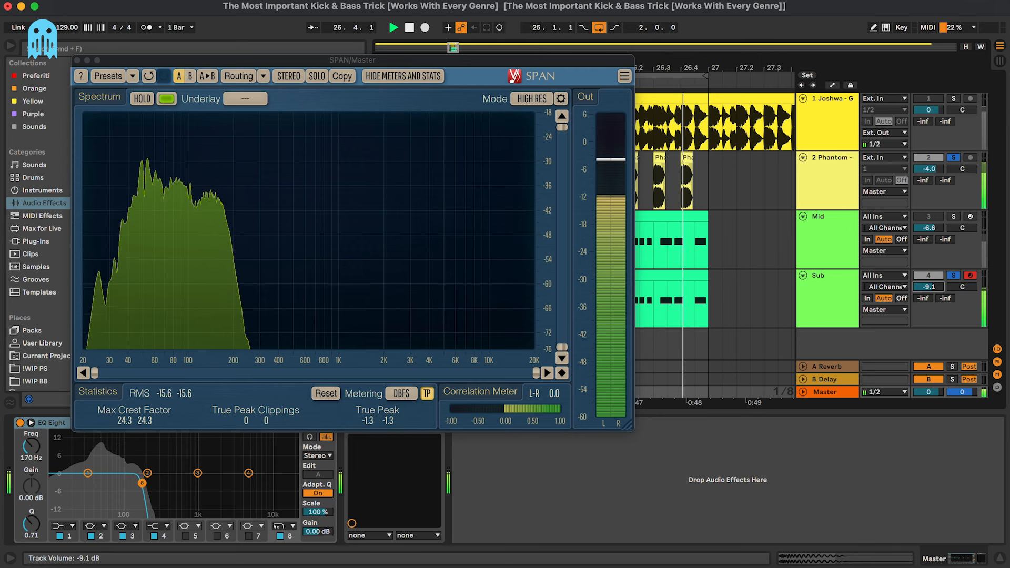
Step: Compare the Sub's low end with the reference by soloing each track in turn during playback
{"action": "left_click", "coordinate": [832, 132]}
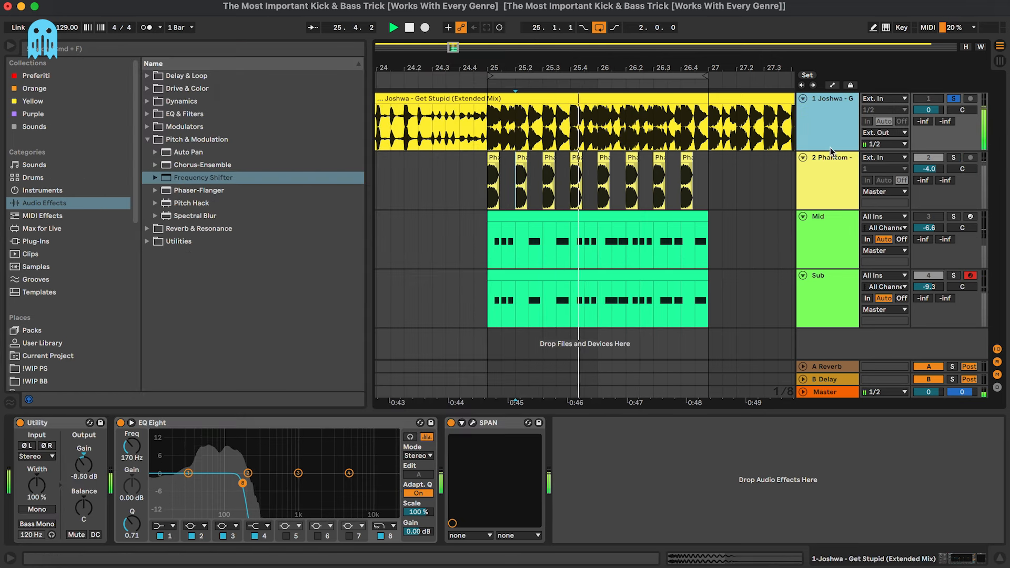
{"action": "left_click", "coordinate": [841, 296]}
{"action": "left_click", "coordinate": [929, 287]}
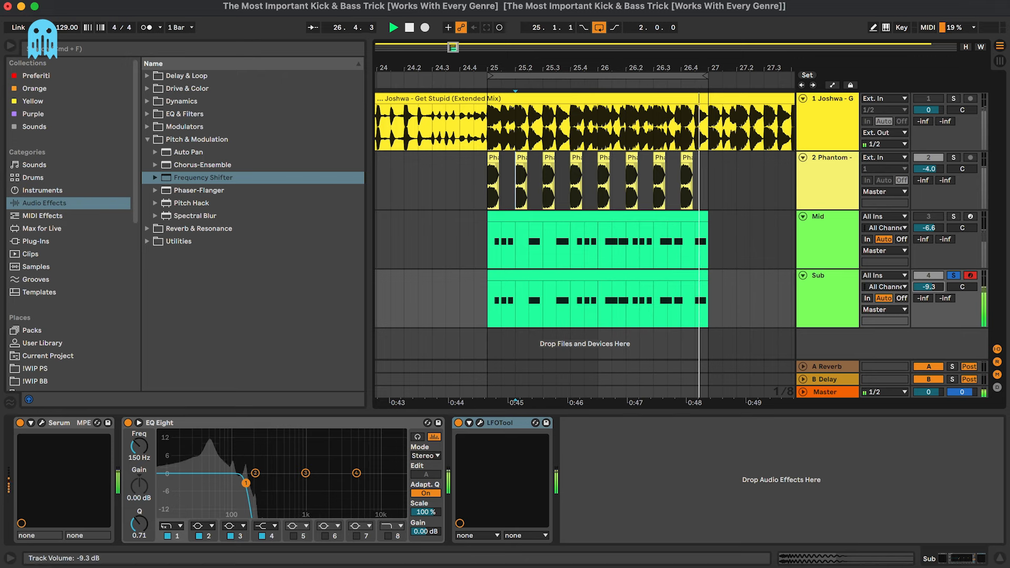
{"action": "left_click", "coordinate": [848, 147]}
{"action": "left_click", "coordinate": [838, 300]}
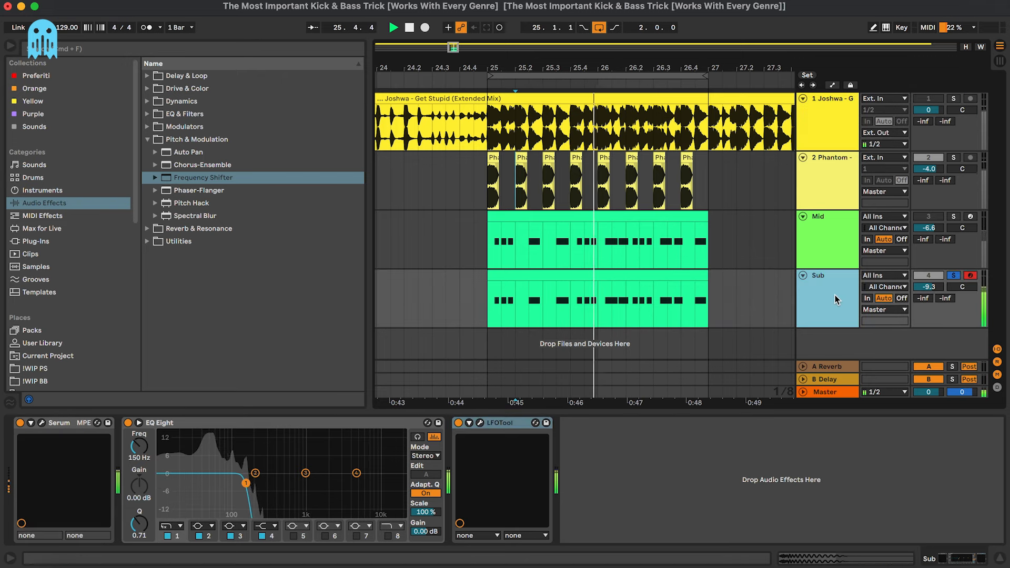
{"action": "left_click", "coordinate": [837, 134]}
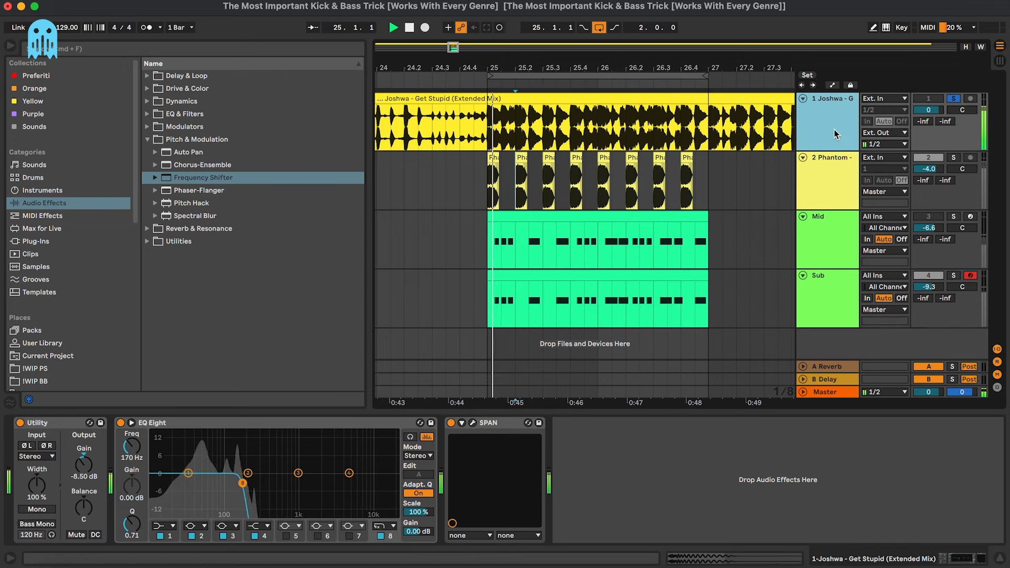
Step: Clear the solos and lower the Sub track's volume to -11 dB
{"action": "left_click", "coordinate": [837, 298]}
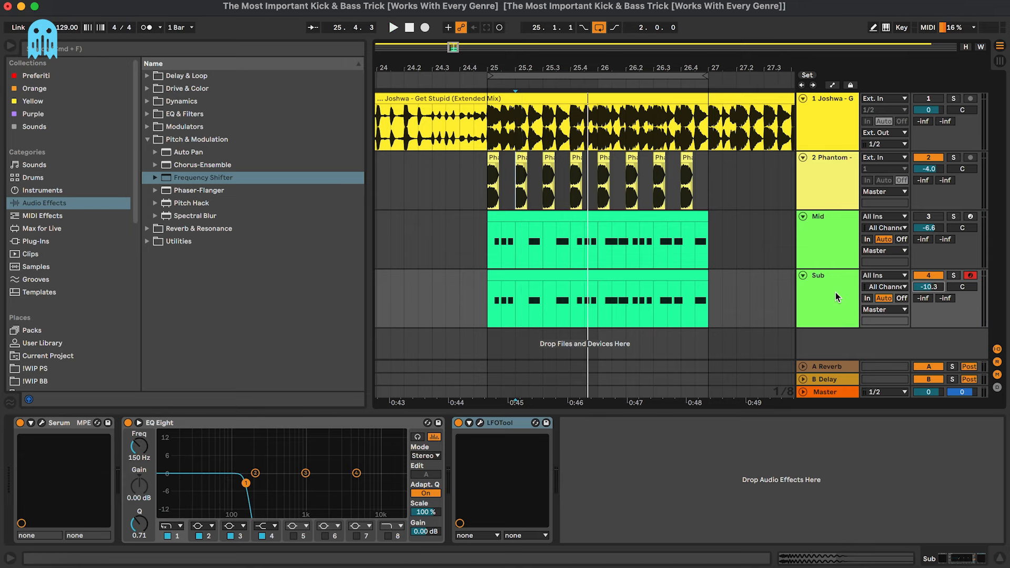
{"action": "left_click", "coordinate": [838, 297]}
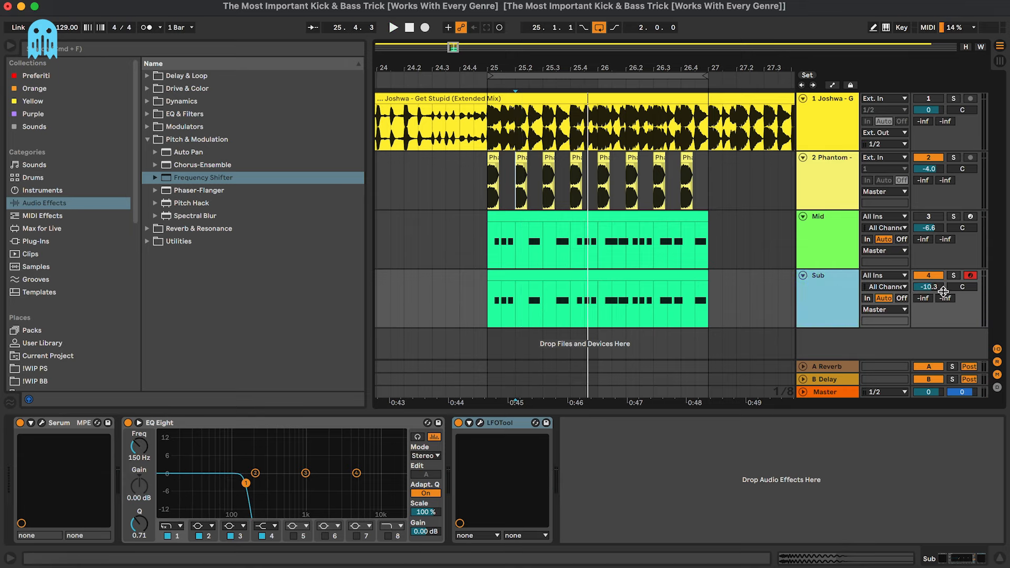
{"action": "left_click", "coordinate": [942, 291]}
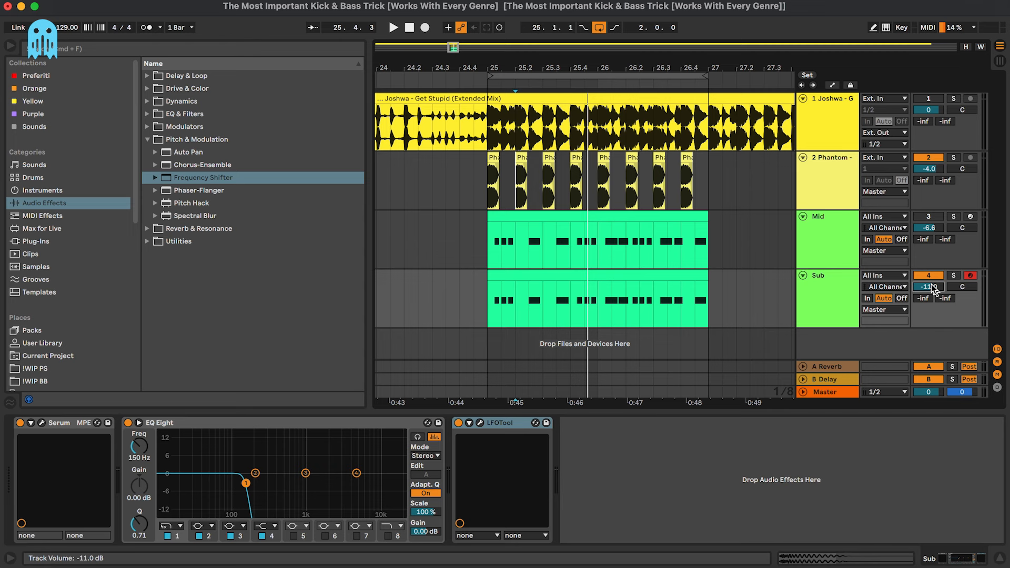
Step: Play the section again and compare the kick and Sub with the reference by switching the solos
{"action": "left_click", "coordinate": [831, 182]}
{"action": "key", "text": "space"}
{"action": "left_click", "coordinate": [832, 298]}
{"action": "left_click", "coordinate": [833, 120]}
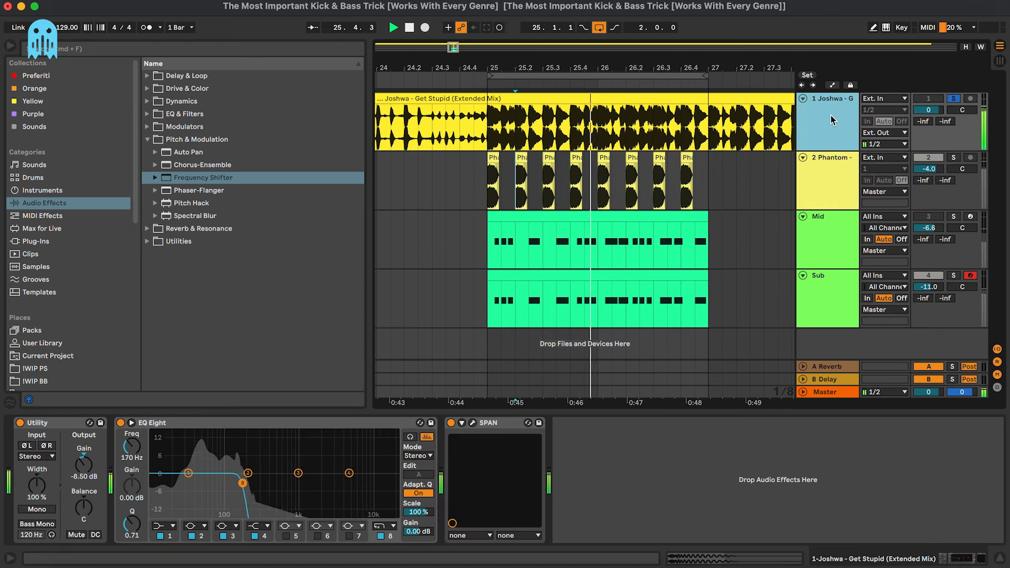
{"action": "left_click", "coordinate": [837, 272]}
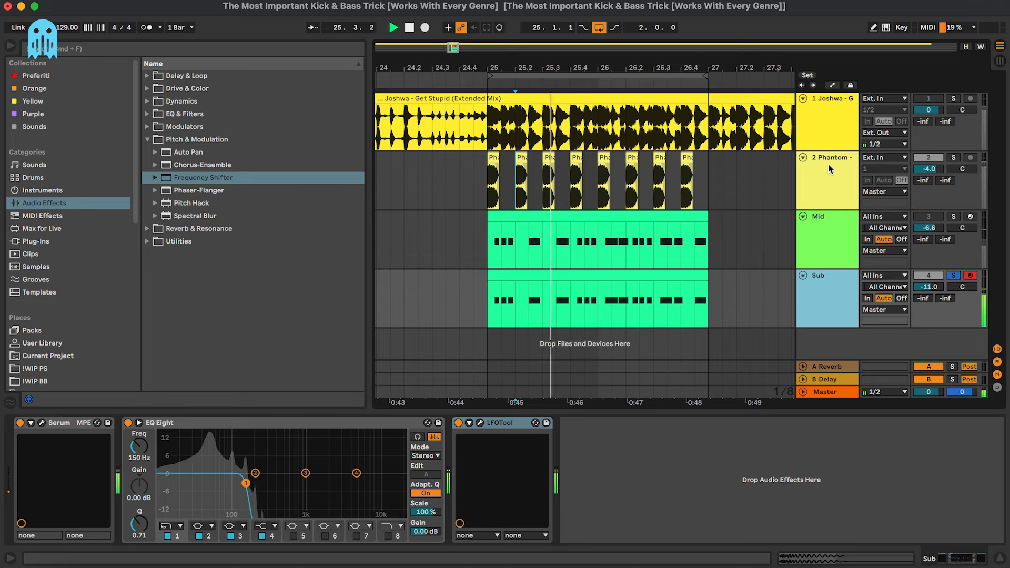
{"action": "left_click", "coordinate": [955, 158]}
{"action": "left_click", "coordinate": [954, 98]}
{"action": "left_click", "coordinate": [824, 123]}
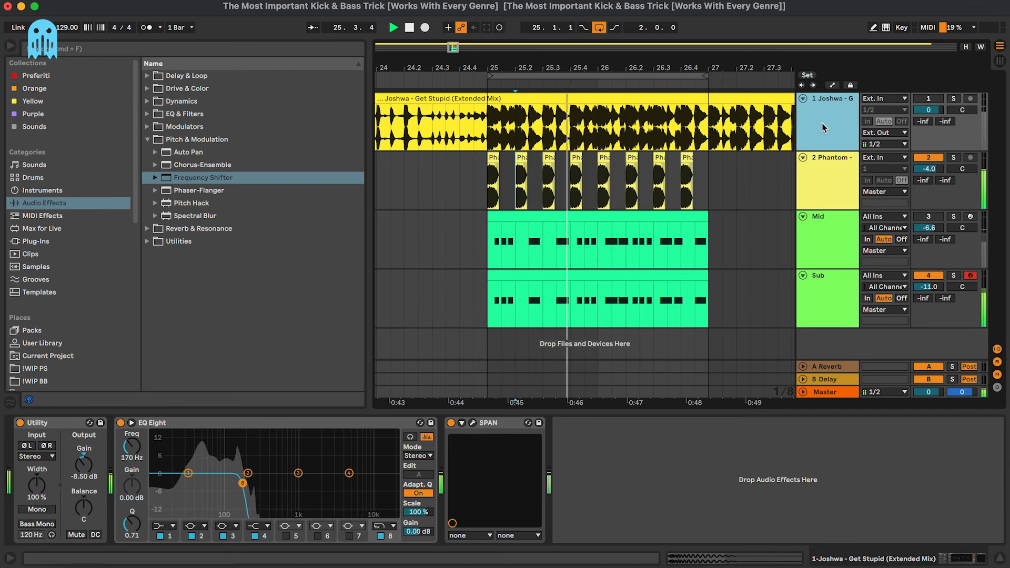
Step: Activate the Mid track and play it together with the kick and Sub
{"action": "left_click", "coordinate": [840, 103]}
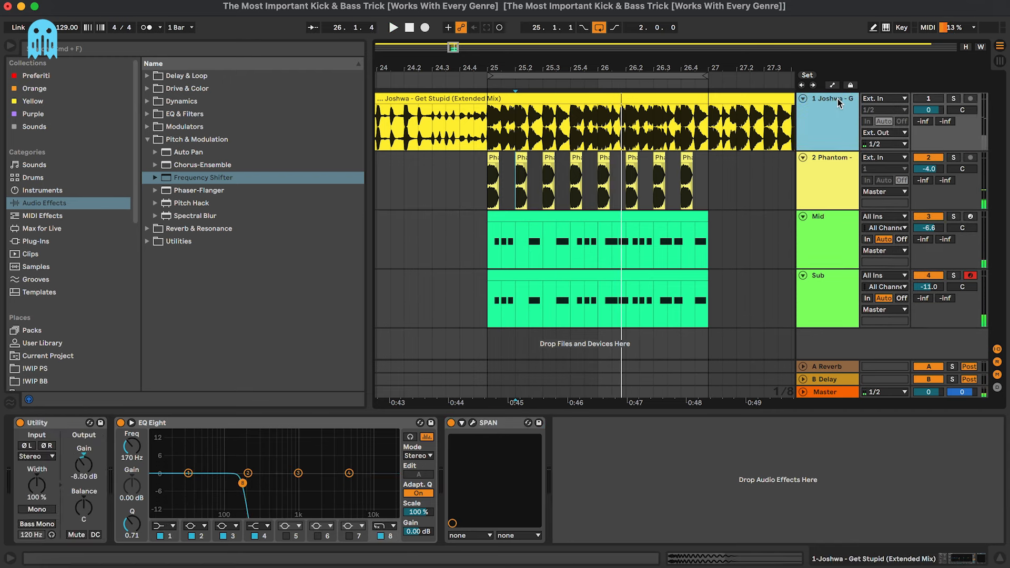
{"action": "left_click", "coordinate": [827, 252]}
{"action": "key", "text": "space"}
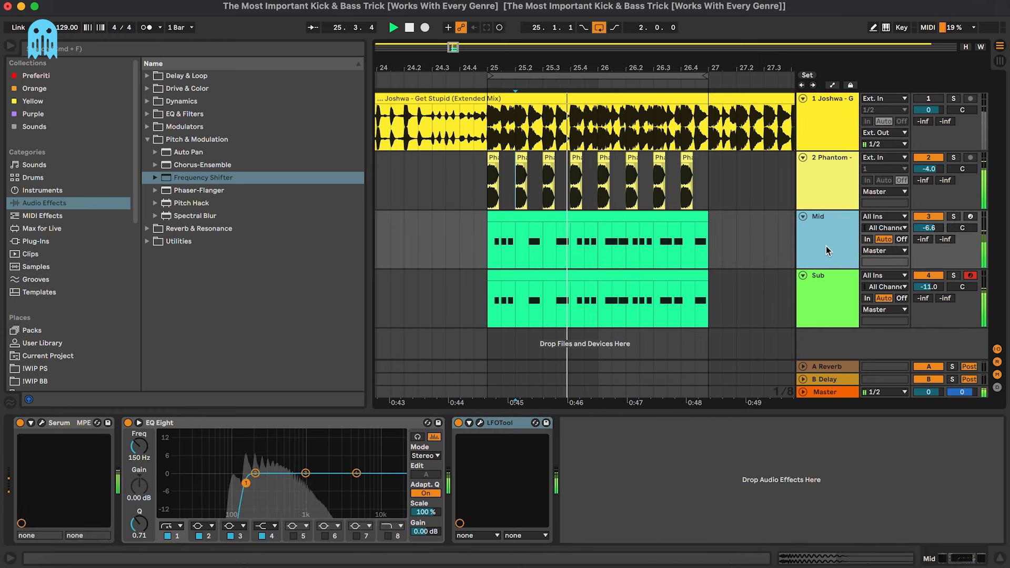
Step: Compare the reference's low-frequency spectrum with the combined kick, Mid and Sub in SPAN
{"action": "left_click", "coordinate": [823, 143]}
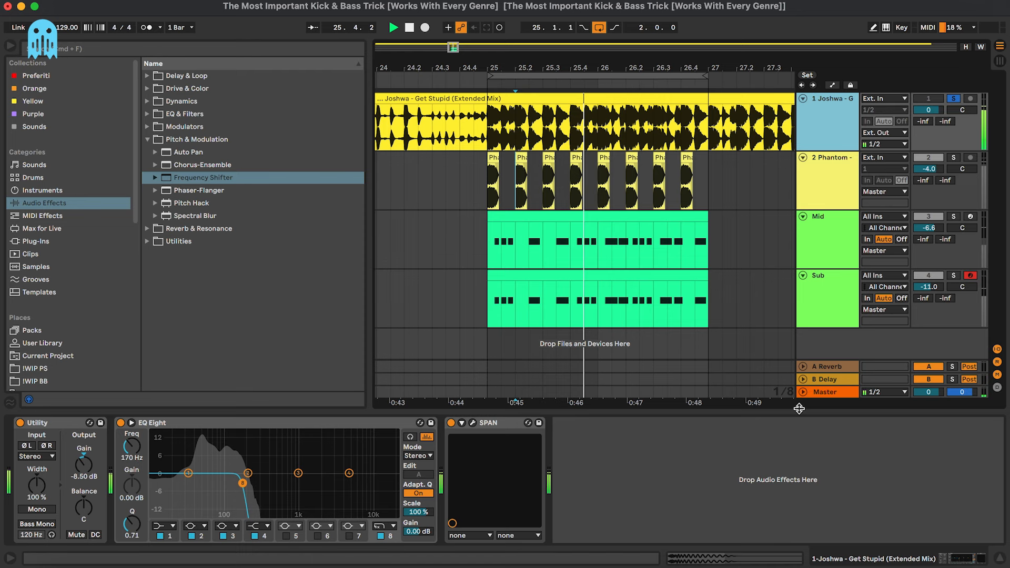
{"action": "left_click", "coordinate": [819, 392]}
{"action": "left_click", "coordinate": [829, 127]}
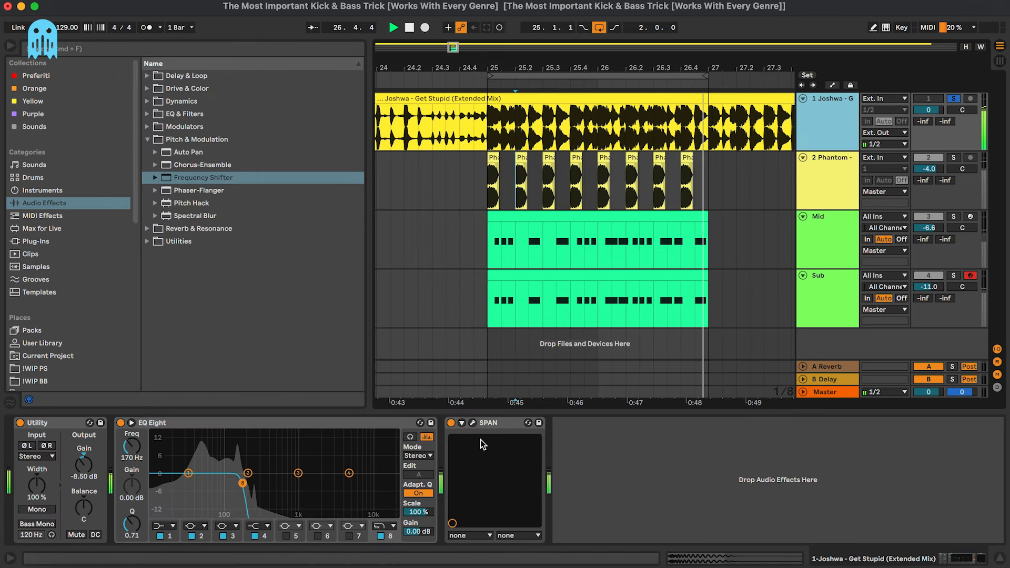
{"action": "left_click", "coordinate": [475, 419]}
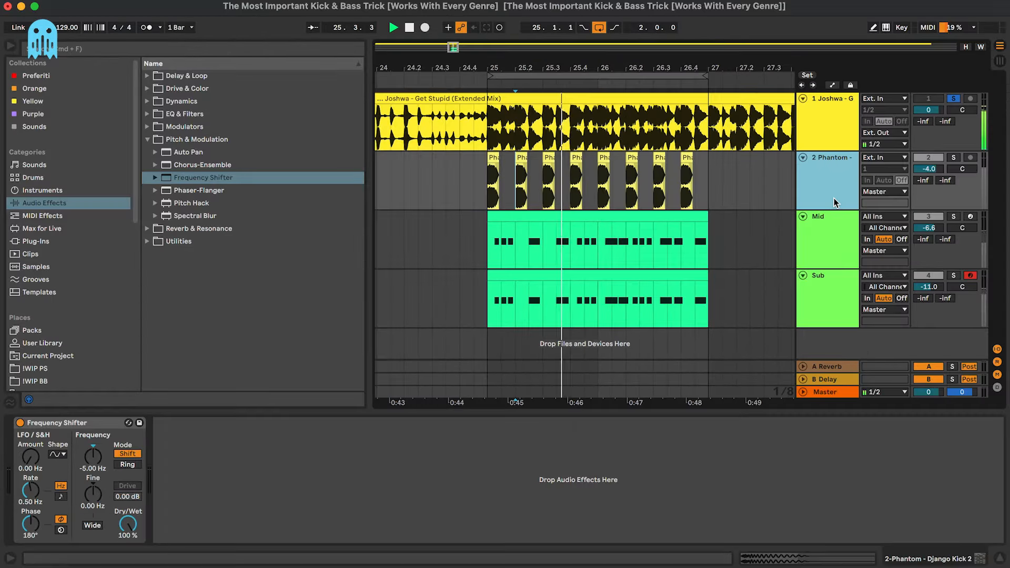
{"action": "left_click", "coordinate": [836, 243]}
{"action": "left_click", "coordinate": [829, 392]}
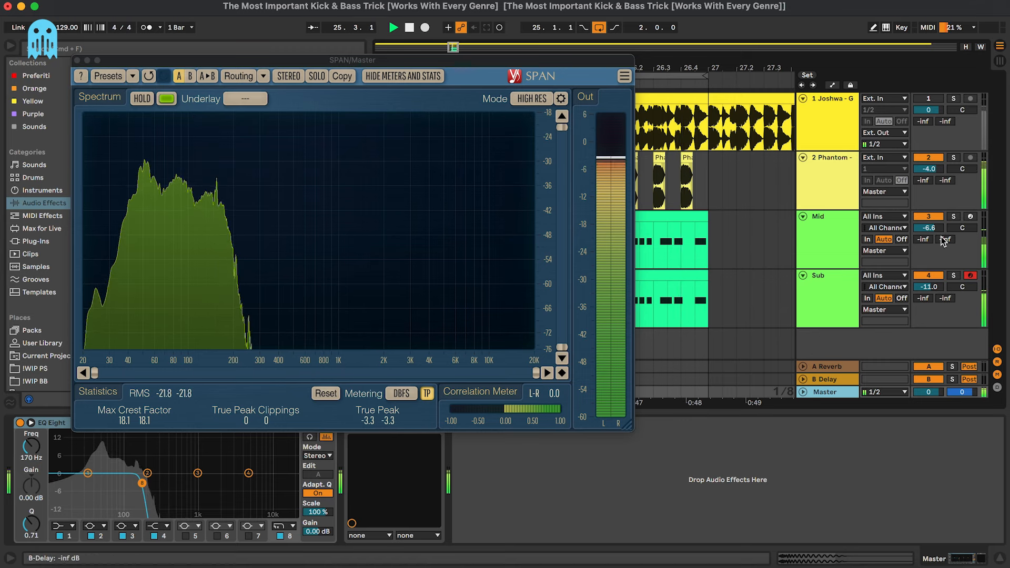
Step: Raise the Mid track's volume to 0.9 dB while monitoring the Master's SPAN
{"action": "left_click", "coordinate": [929, 227]}
{"action": "left_click_drag", "start_coordinate": [929, 228], "coordinate": [930, 229]}
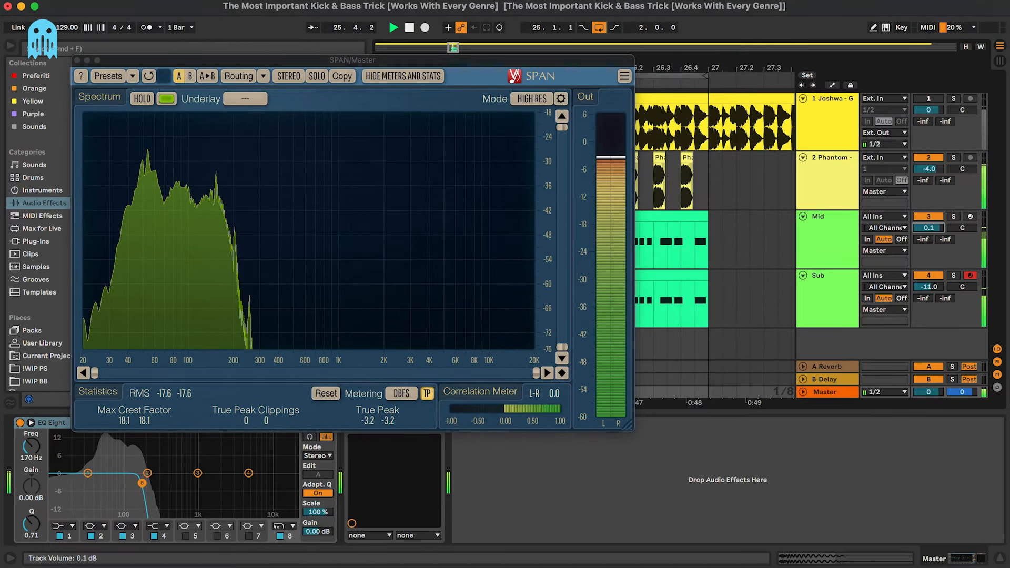
{"action": "left_click_drag", "start_coordinate": [929, 228], "coordinate": [930, 228]}
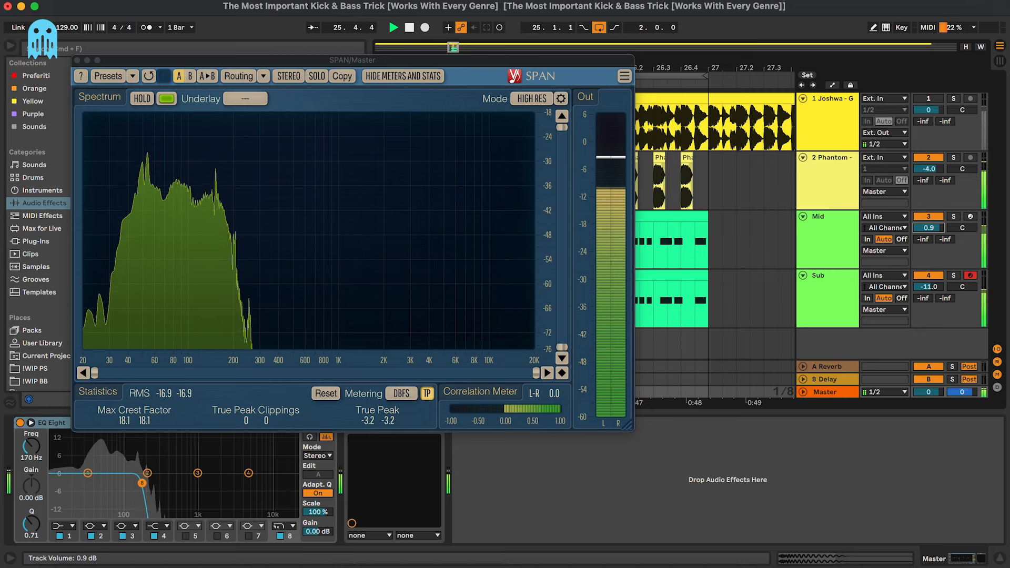
{"action": "left_click", "coordinate": [932, 246]}
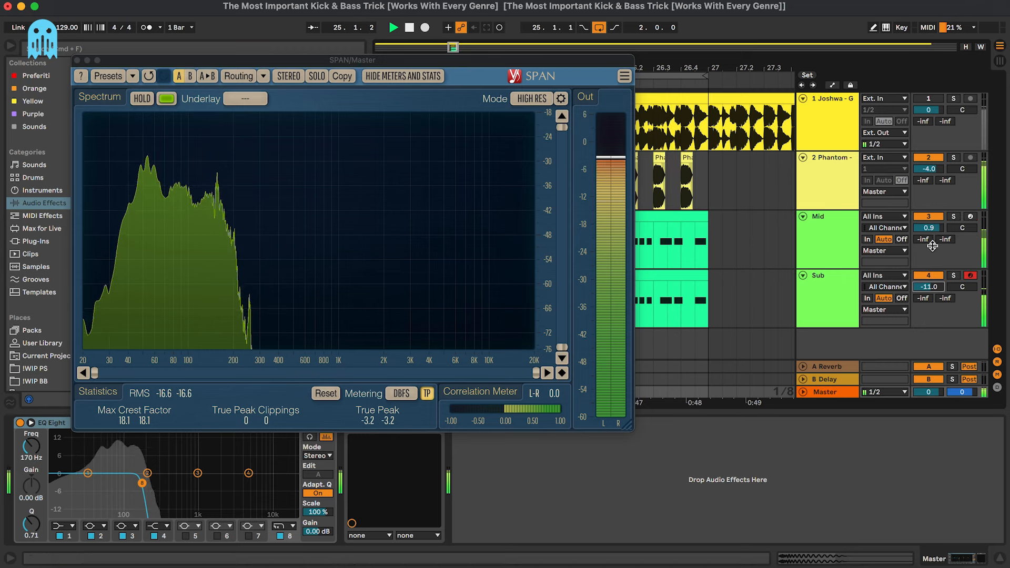
Step: Lower the Mid track's volume to -0.3 dB while monitoring the combined low end in the Master's SPAN
{"action": "left_click", "coordinate": [834, 192]}
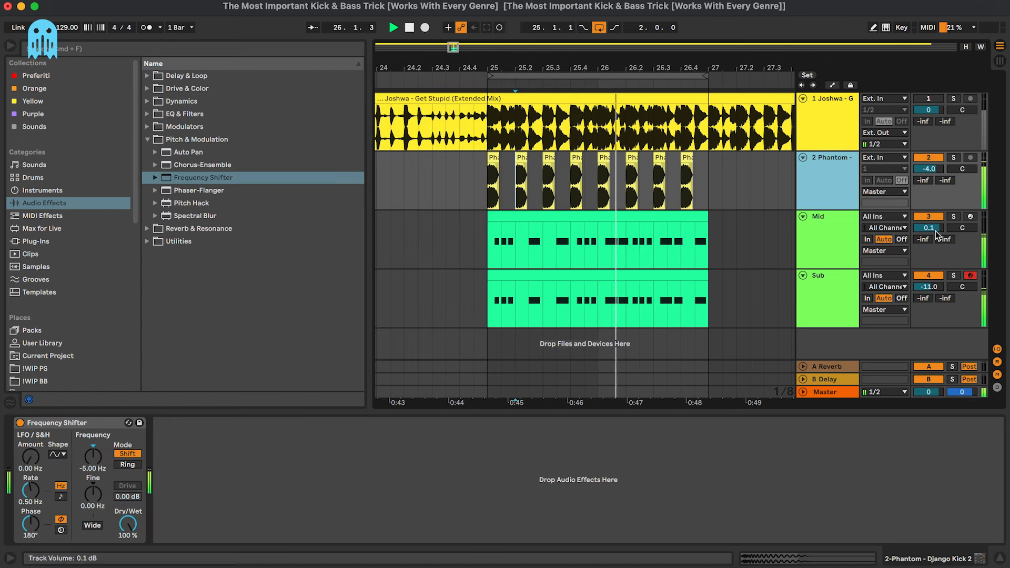
{"action": "left_click", "coordinate": [833, 242]}
{"action": "left_click", "coordinate": [832, 393]}
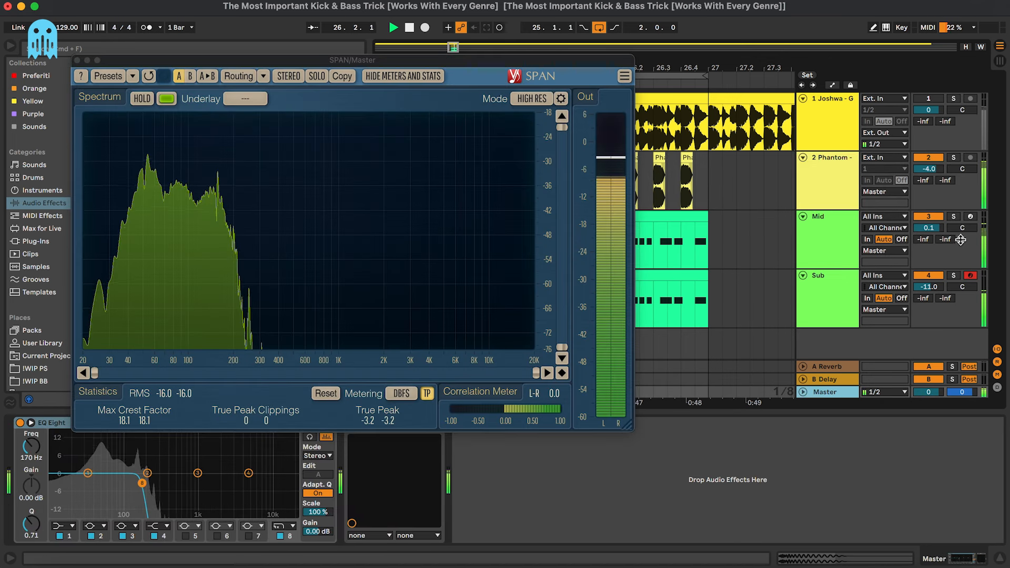
{"action": "left_click_drag", "start_coordinate": [929, 228], "coordinate": [929, 226]}
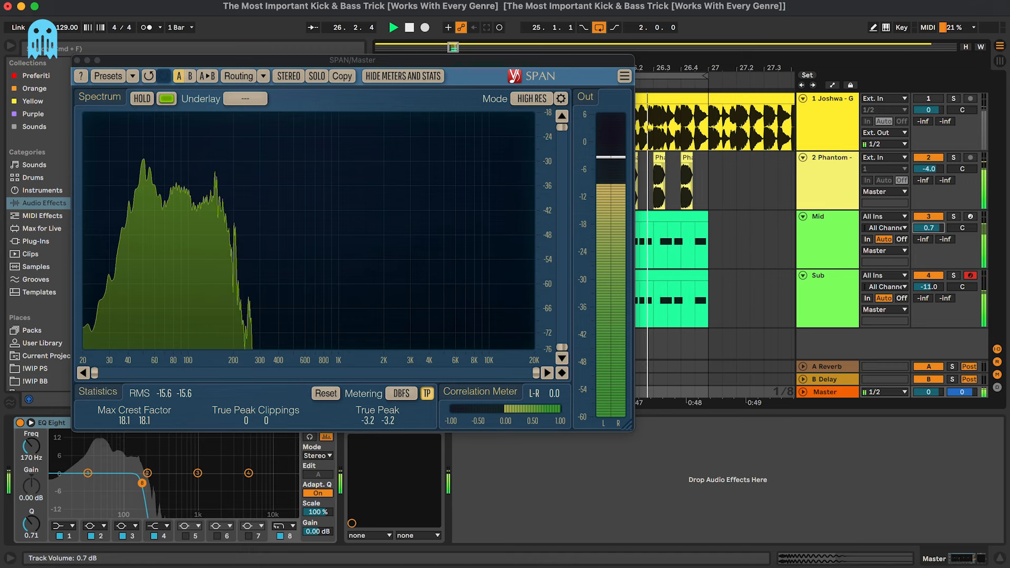
{"action": "left_click_drag", "start_coordinate": [929, 228], "coordinate": [939, 233]}
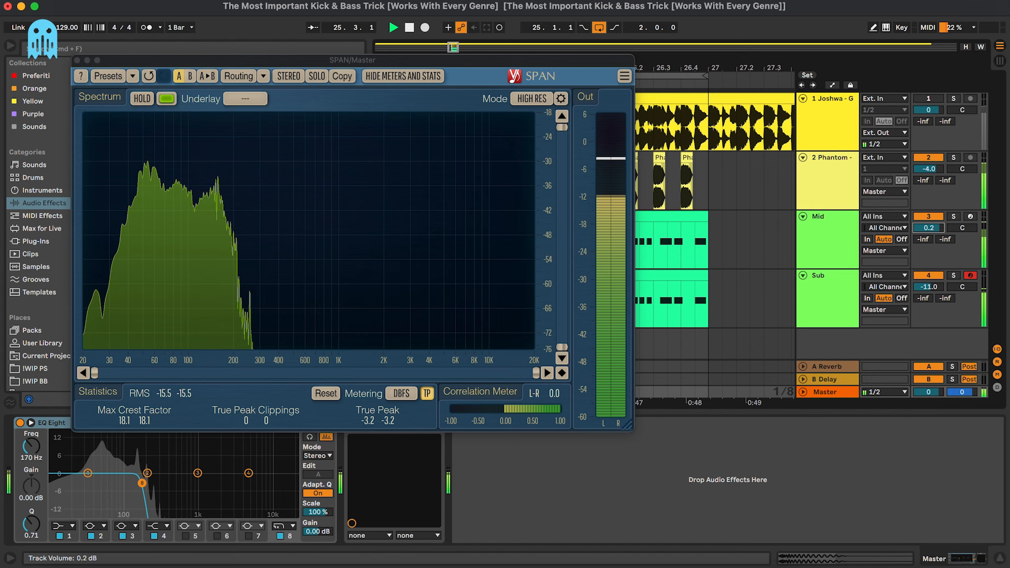
Step: Bypass the Master's EQ Eight and set the Mid track's volume to -0.5 dB with playback restarted
{"action": "left_click", "coordinate": [824, 304]}
{"action": "key", "text": "space"}
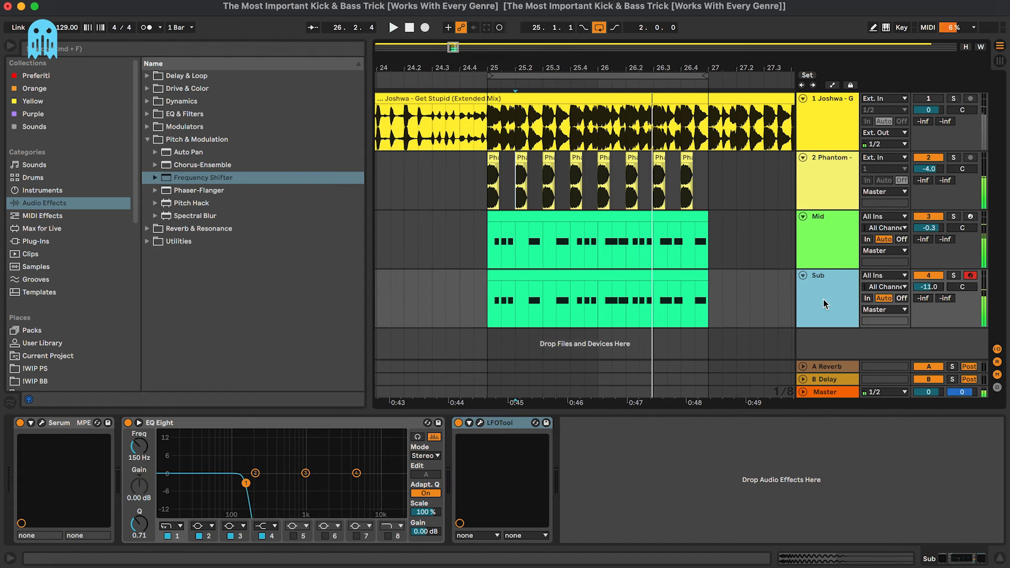
{"action": "left_click", "coordinate": [827, 396]}
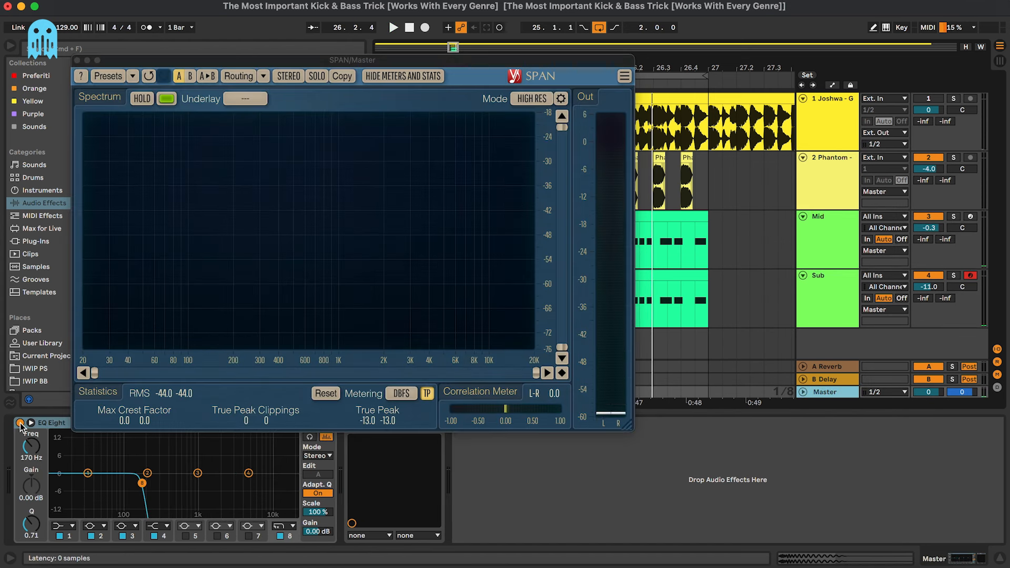
{"action": "key", "text": "space"}
{"action": "left_click", "coordinate": [676, 237]}
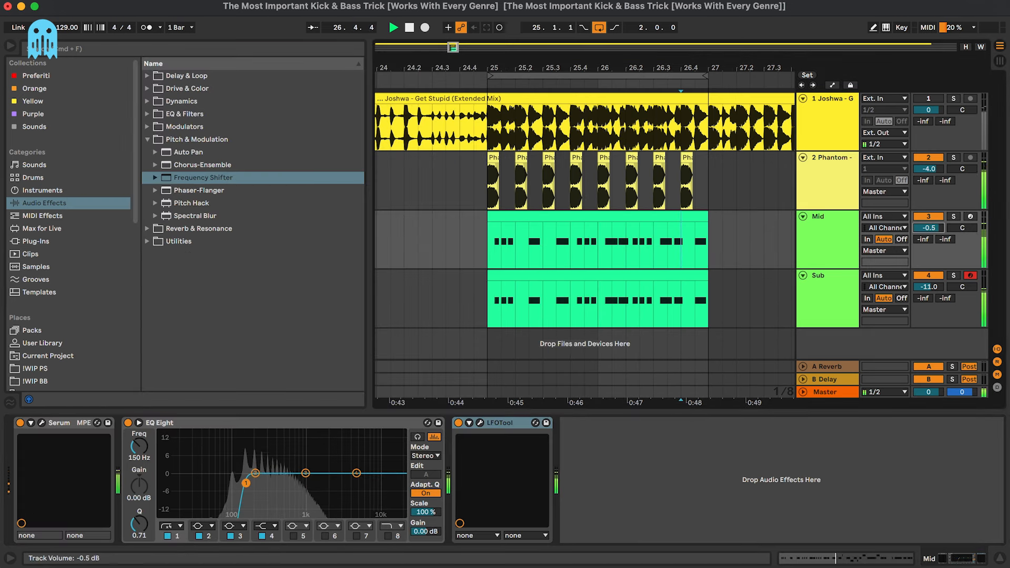
Step: Bypass EQ Eight on the reference track so that its full frequency range plays, keeping its Utility active
{"action": "left_click", "coordinate": [838, 124]}
{"action": "left_click_drag", "start_coordinate": [74, 75], "coordinate": [298, 75]}
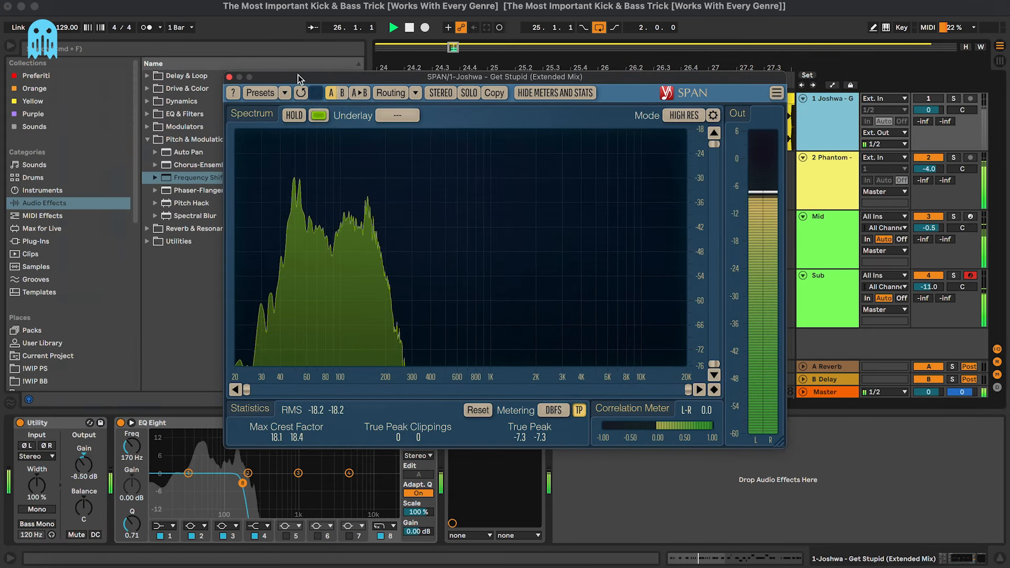
{"action": "left_click", "coordinate": [20, 423]}
{"action": "key", "text": "s"}
{"action": "left_click", "coordinate": [20, 424]}
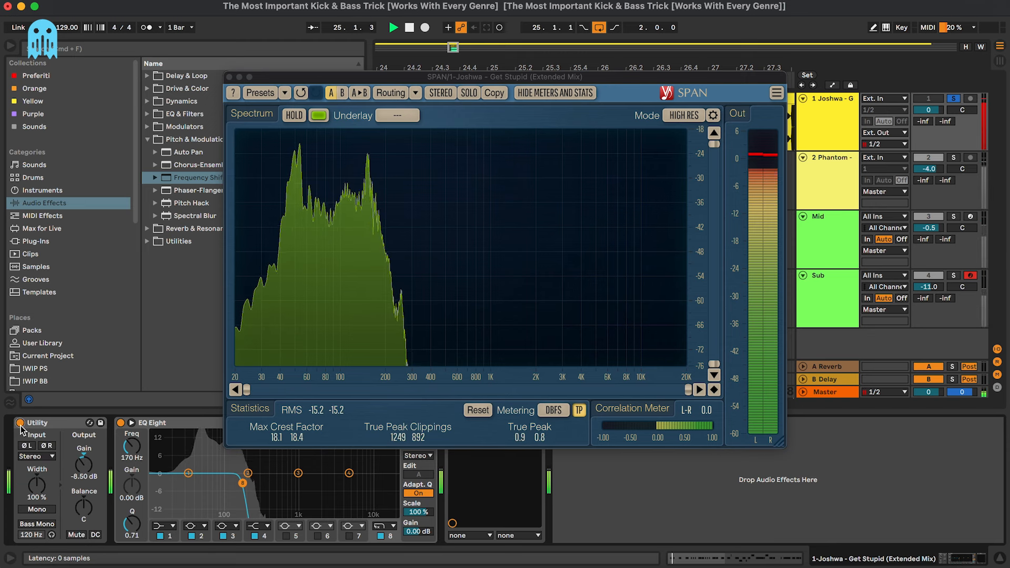
{"action": "key", "text": "s"}
{"action": "left_click", "coordinate": [120, 423]}
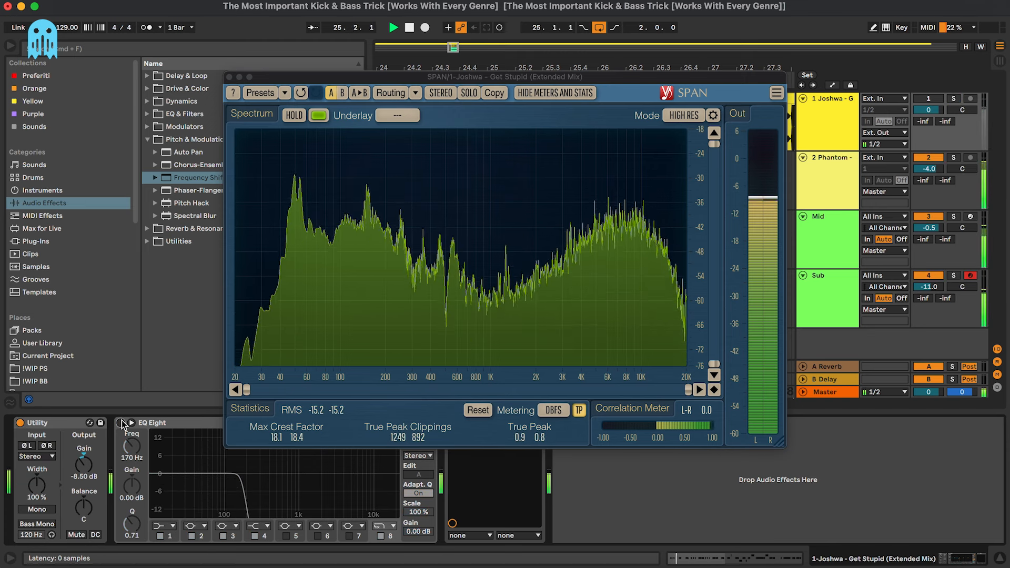
Step: Set the Mid track's volume to -1.5 dB and compare the mix with the reference by switching its solo
{"action": "left_click", "coordinate": [841, 130]}
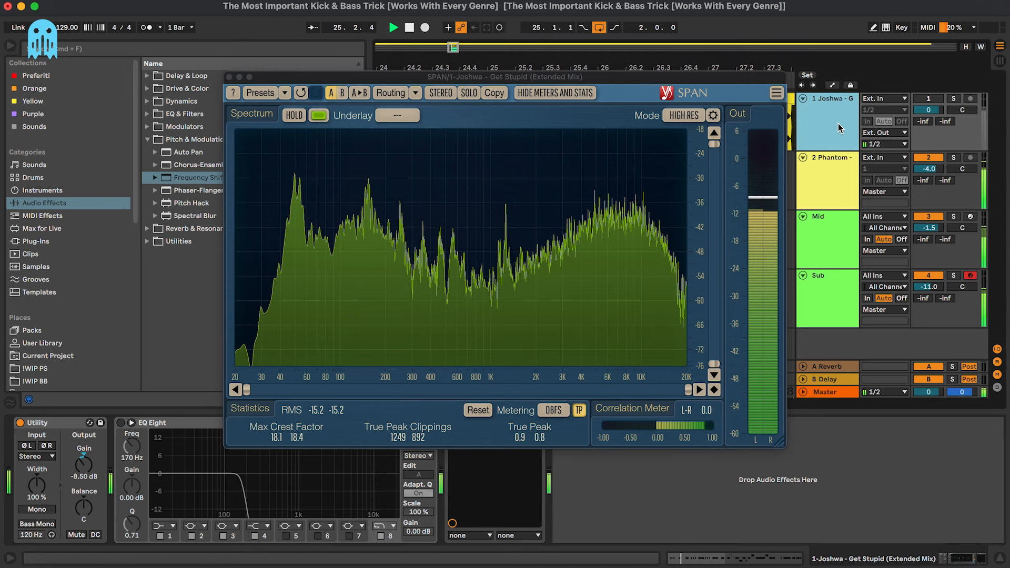
{"action": "left_click", "coordinate": [229, 77]}
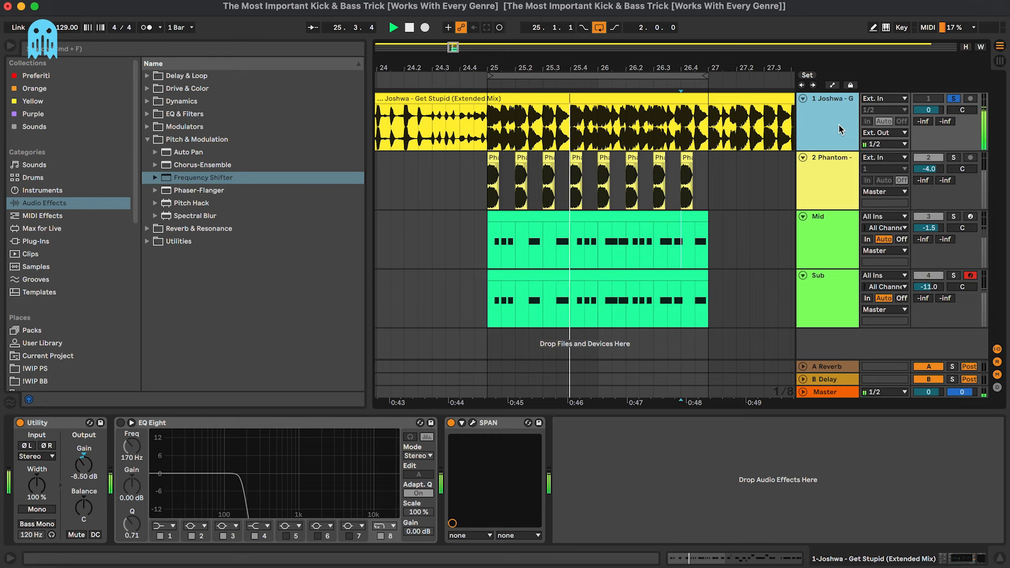
{"action": "key", "text": "s"}
{"action": "left_click", "coordinate": [845, 225]}
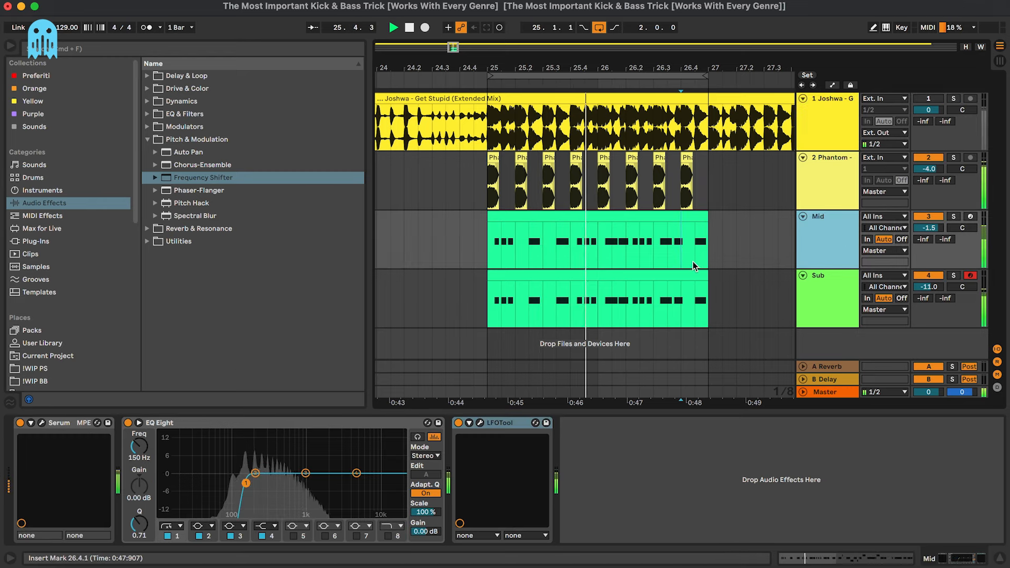
{"action": "left_click", "coordinate": [848, 123]}
{"action": "key", "text": "s"}
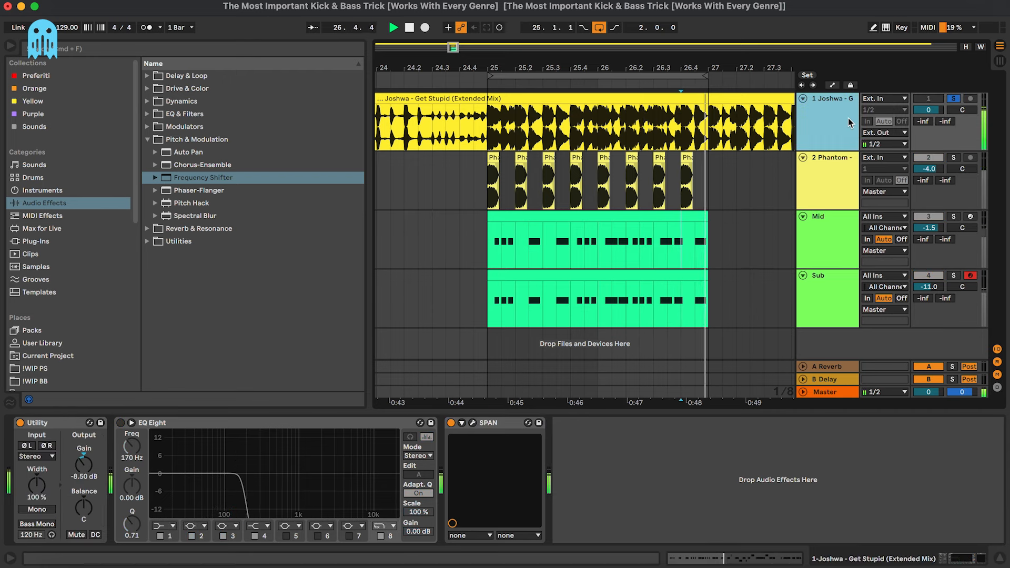
{"action": "key", "text": "s"}
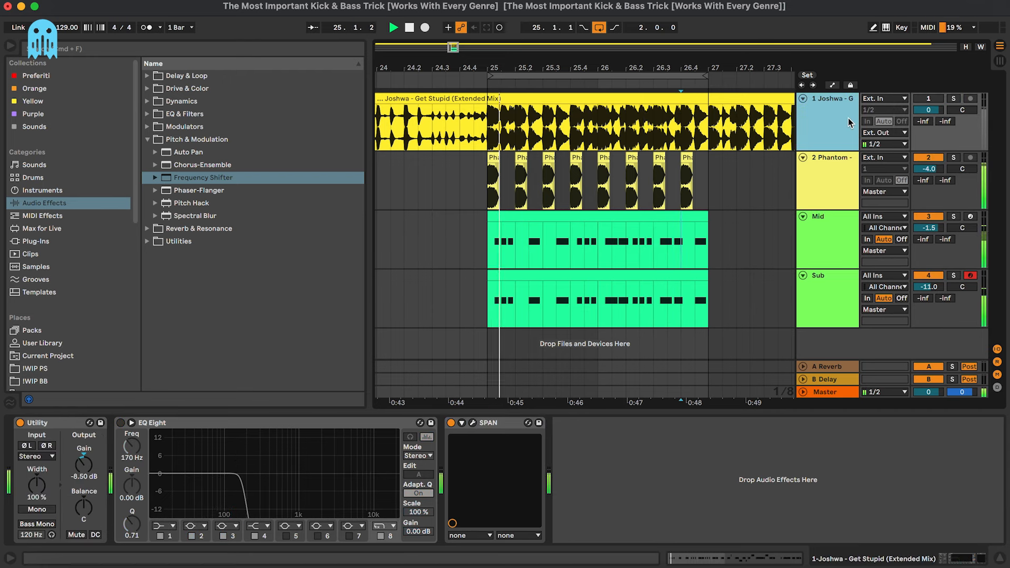
Step: Raise the reference track's Utility gain to -2.00 dB and play it soloed from 25.3
{"action": "key", "text": "q"}
{"action": "key", "text": "space"}
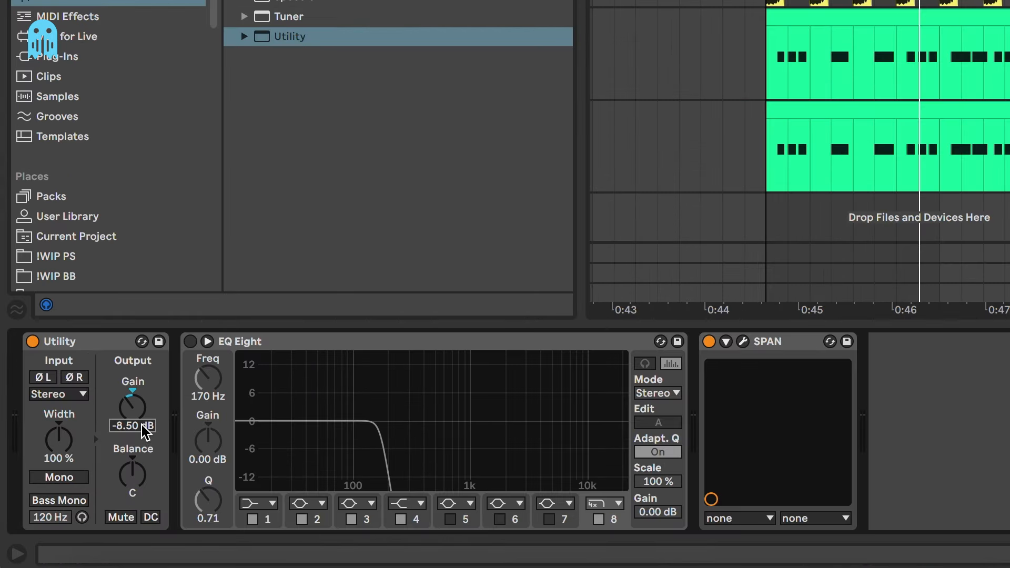
{"action": "left_click", "coordinate": [548, 116]}
{"action": "key", "text": "s"}
{"action": "key", "text": "space"}
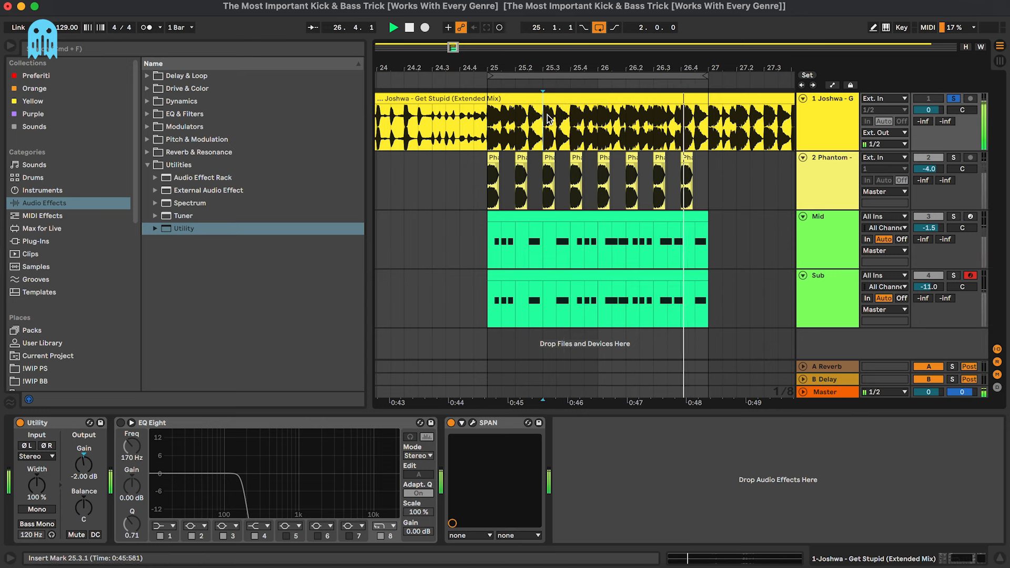
Step: Check the track levels in Session View and lower the reference's Utility gain to -3.50 dB
{"action": "key", "text": "Tab"}
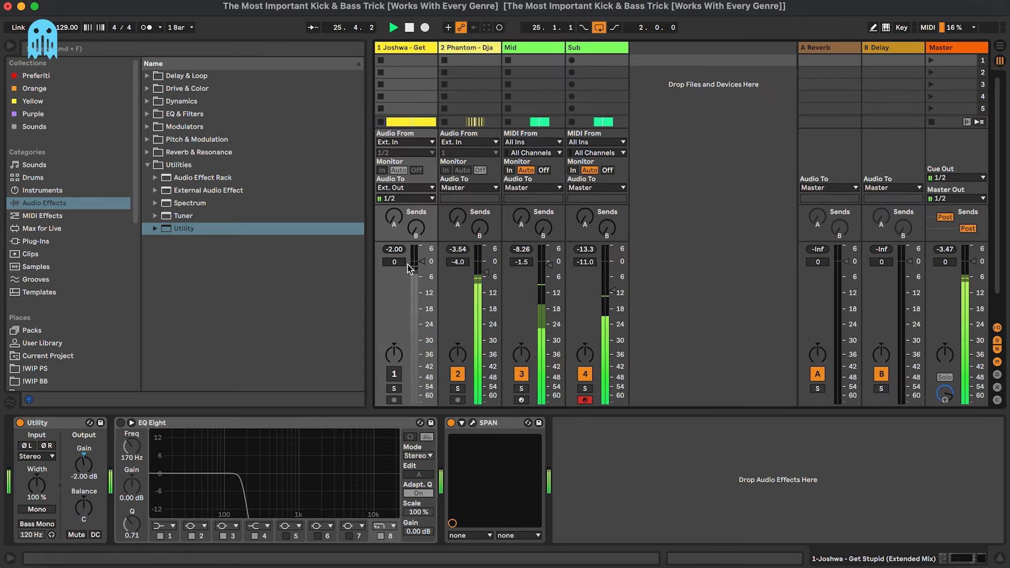
{"action": "left_click", "coordinate": [79, 475]}
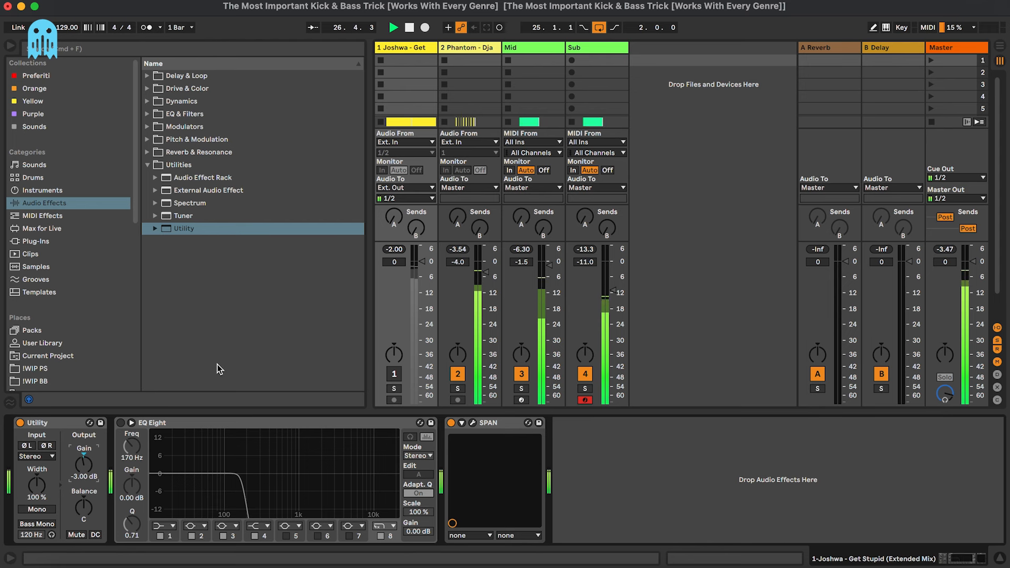
{"action": "key", "text": "Return"}
{"action": "key", "text": "Tab"}
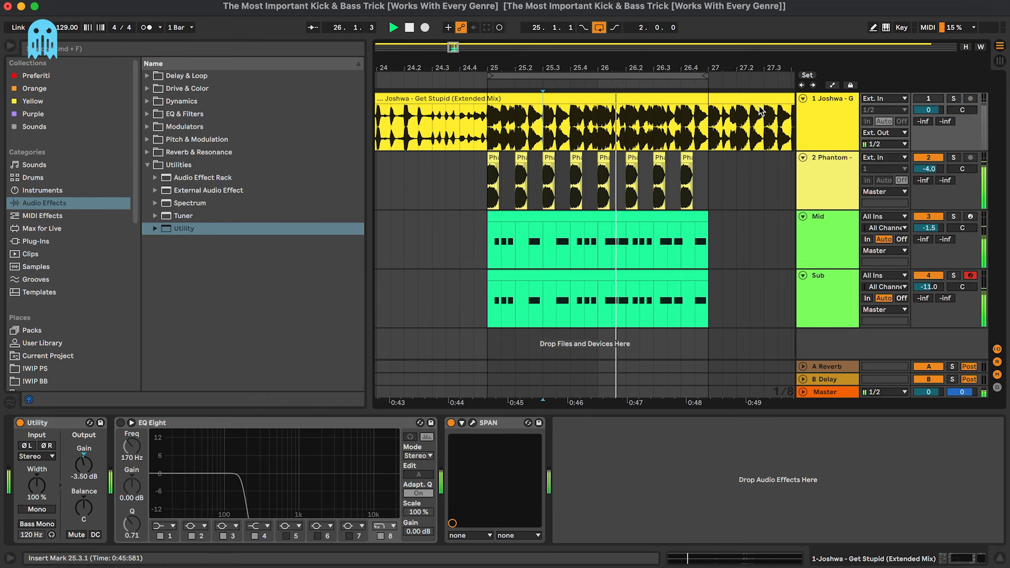
Step: Open SPAN on the reference track and on the Master to compare their full-range spectra
{"action": "left_click", "coordinate": [472, 423]}
{"action": "left_click_drag", "start_coordinate": [590, 76], "coordinate": [548, 54]}
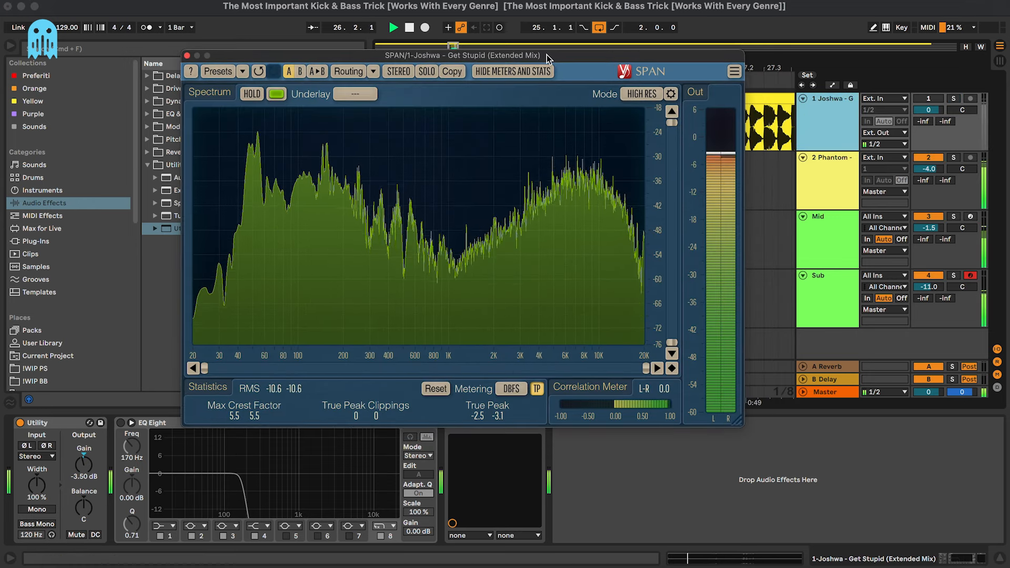
{"action": "left_click", "coordinate": [820, 390]}
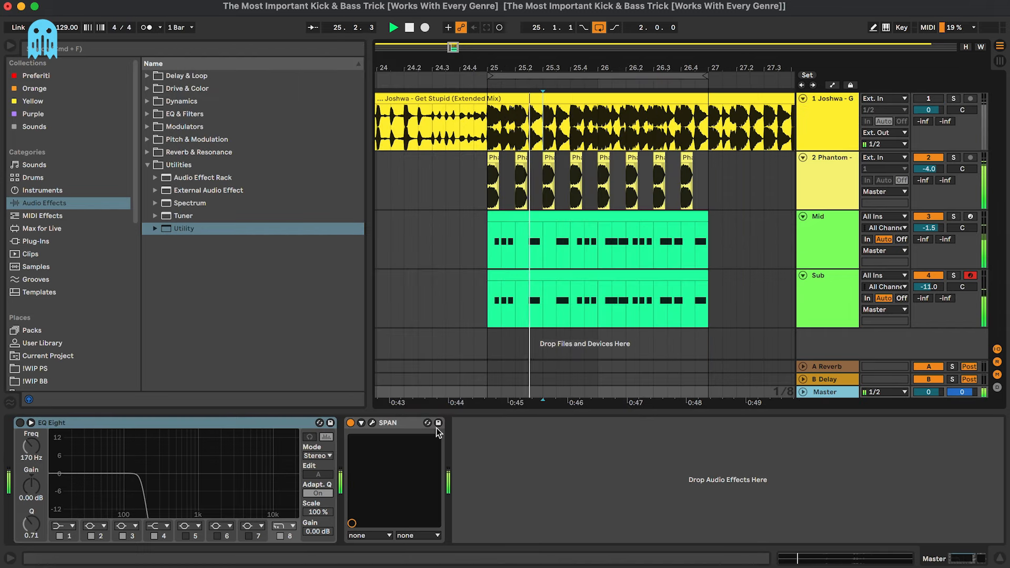
{"action": "left_click", "coordinate": [371, 423]}
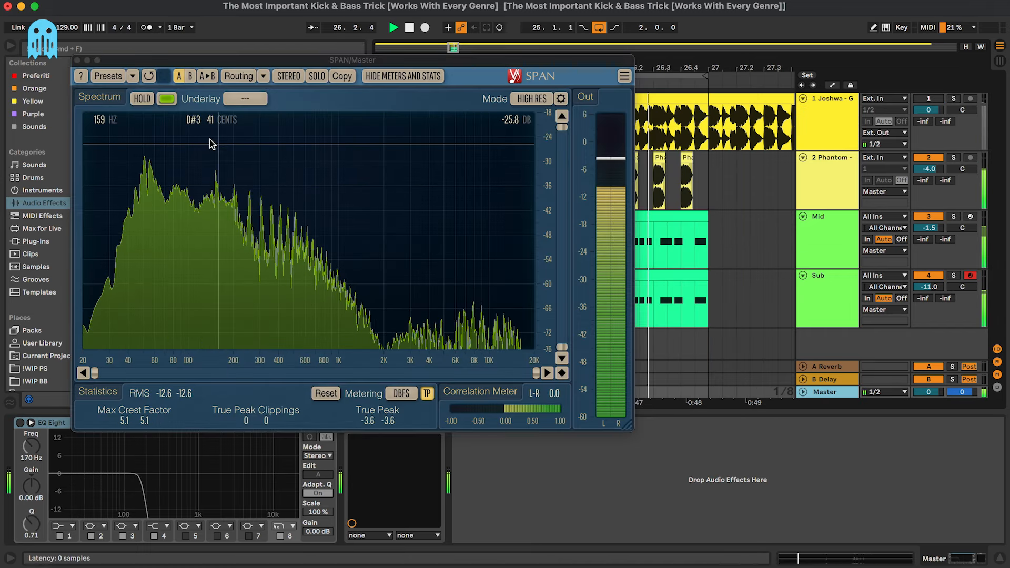
Step: Lower the reference's Utility gain to -5.00 dB while comparing its SPAN spectrum with the Master's
{"action": "left_click", "coordinate": [820, 128]}
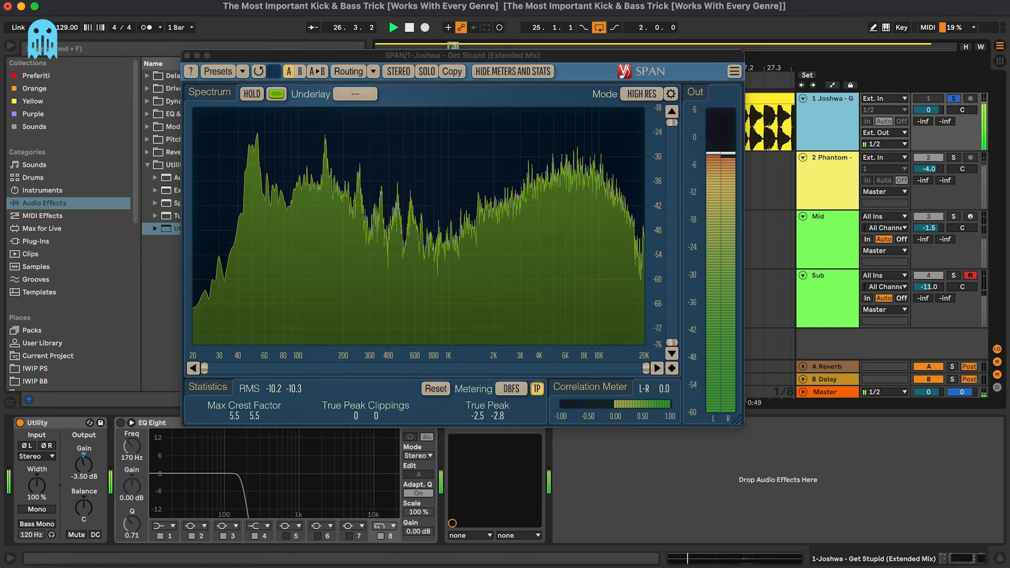
{"action": "left_click", "coordinate": [84, 477]}
{"action": "left_click", "coordinate": [835, 393]}
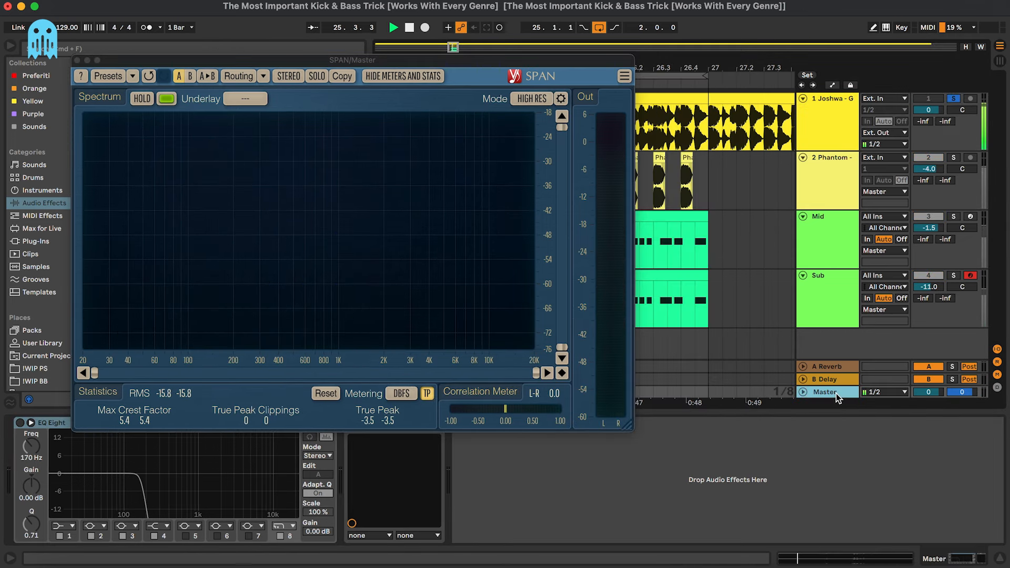
{"action": "left_click", "coordinate": [841, 139]}
{"action": "key", "text": "s"}
{"action": "left_click", "coordinate": [839, 391]}
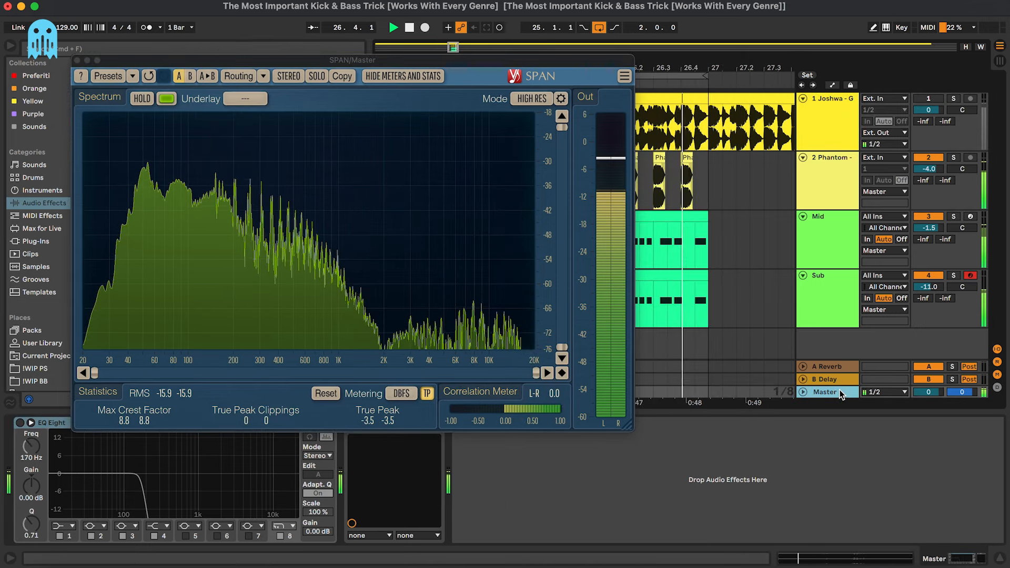
{"action": "left_click", "coordinate": [834, 200]}
{"action": "left_click", "coordinate": [835, 135]}
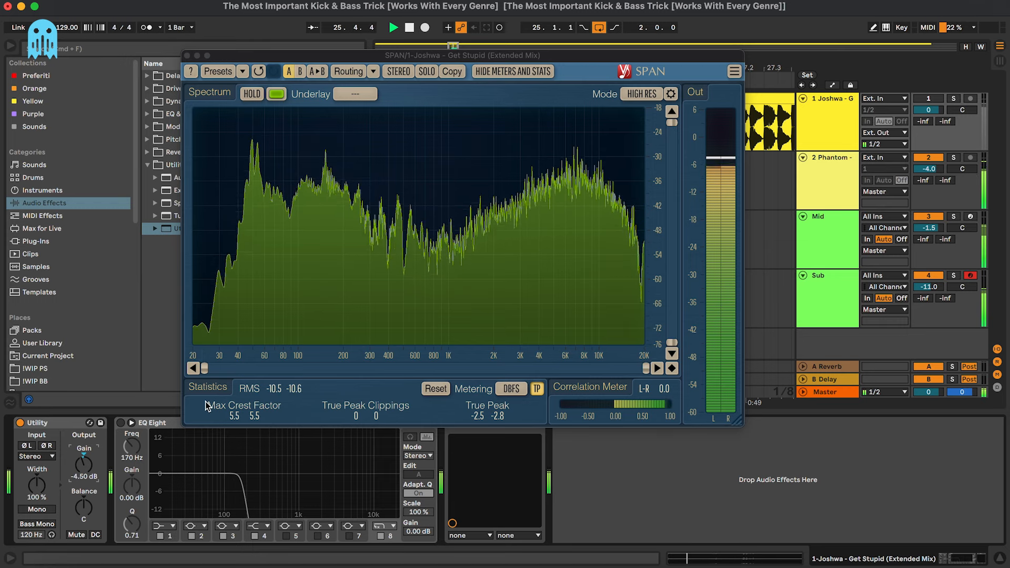
{"action": "left_click", "coordinate": [821, 126]}
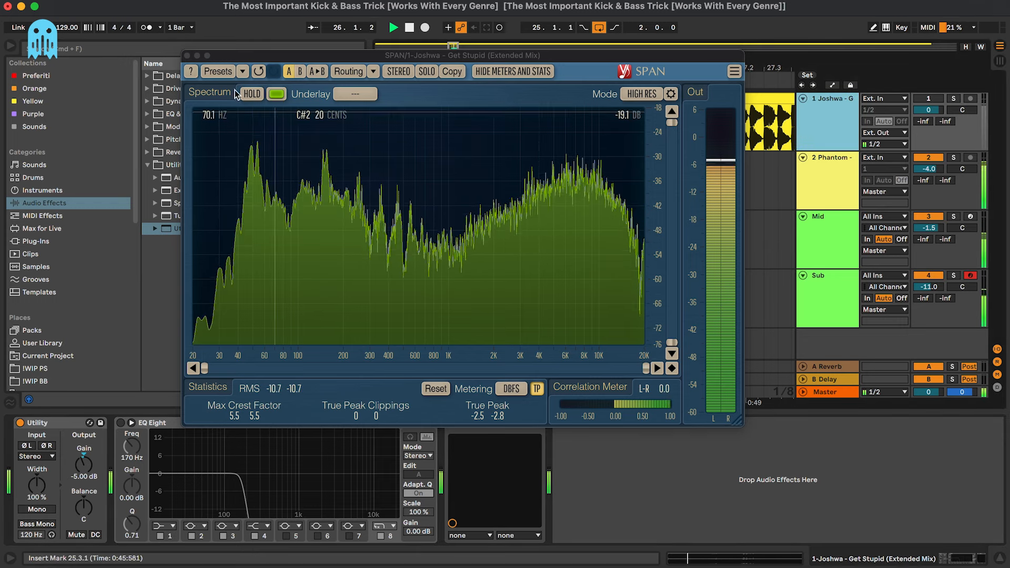
Step: Stop playback, move the reference's SPAN window out of the way and select the kick track
{"action": "key", "text": "space"}
{"action": "left_click_drag", "start_coordinate": [523, 70], "coordinate": [618, 167]}
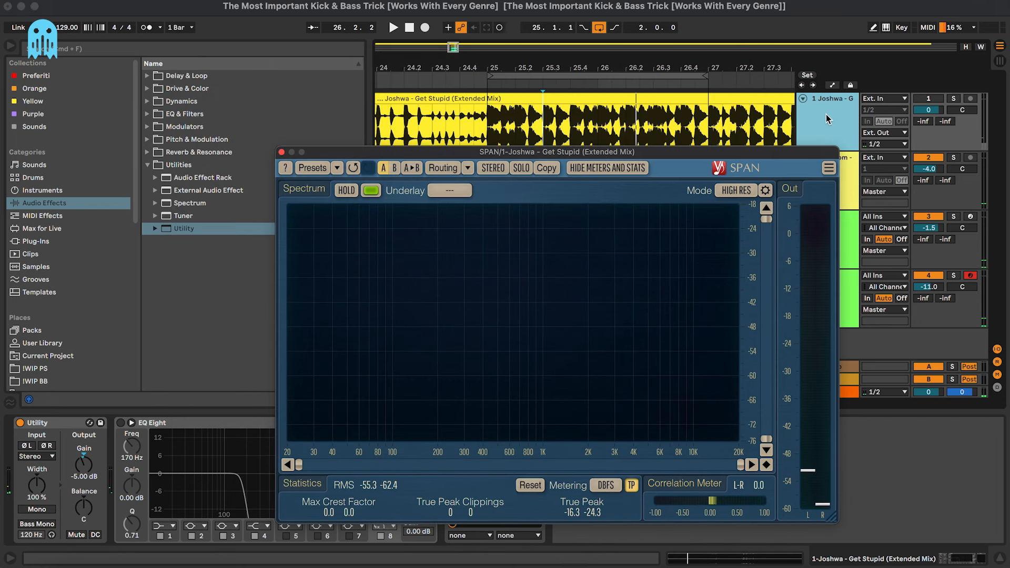
{"action": "left_click", "coordinate": [825, 116]}
{"action": "left_click", "coordinate": [833, 192]}
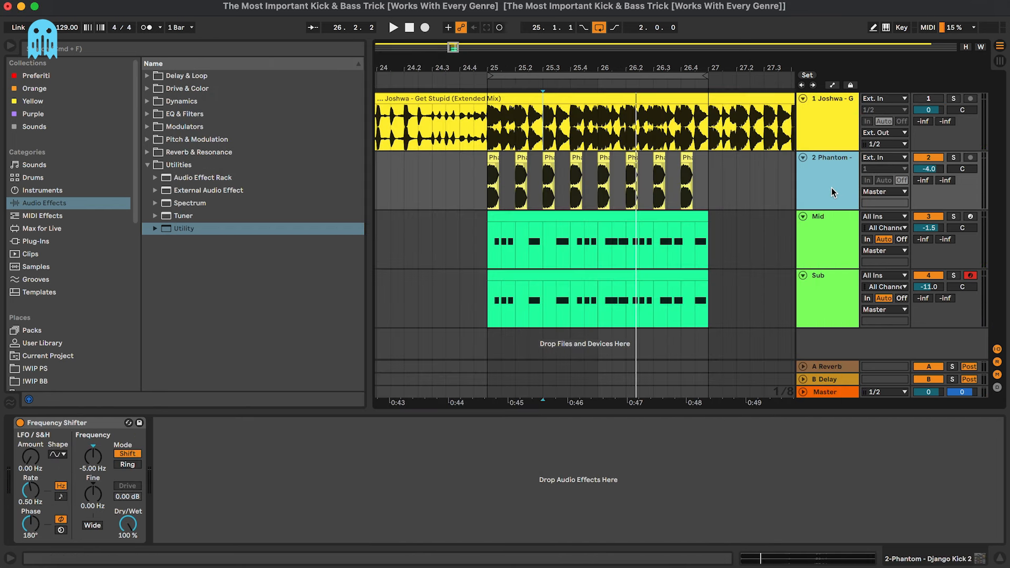
{"action": "left_click", "coordinate": [833, 134]}
{"action": "left_click", "coordinate": [827, 179]}
{"action": "left_click", "coordinate": [829, 229]}
{"action": "left_click", "coordinate": [828, 303]}
{"action": "key", "text": "Up"}
{"action": "key", "text": "Up"}
Step: Disarm the Sub track for recording and select the kick track
{"action": "left_click", "coordinate": [971, 276]}
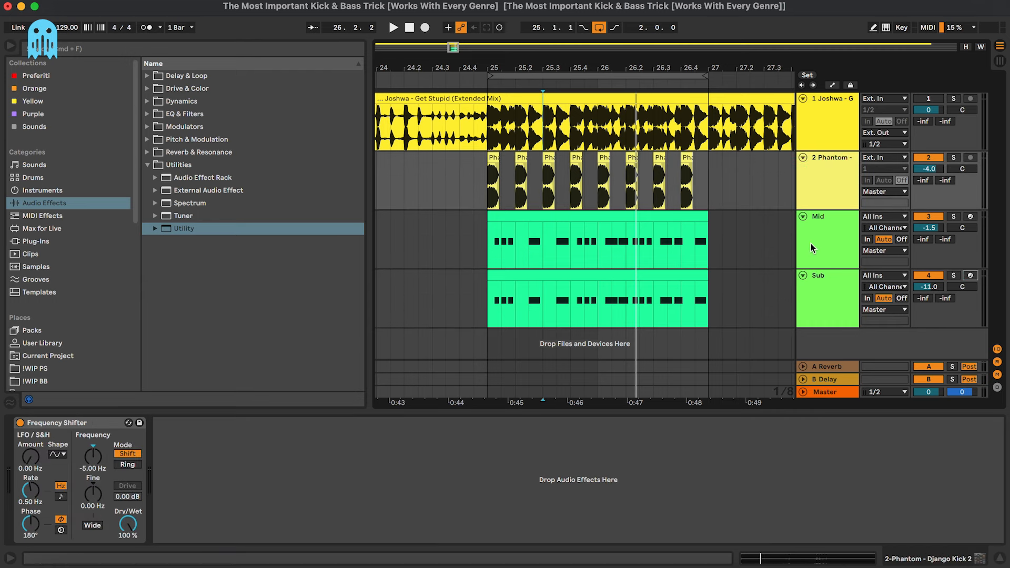
{"action": "left_click", "coordinate": [841, 204]}
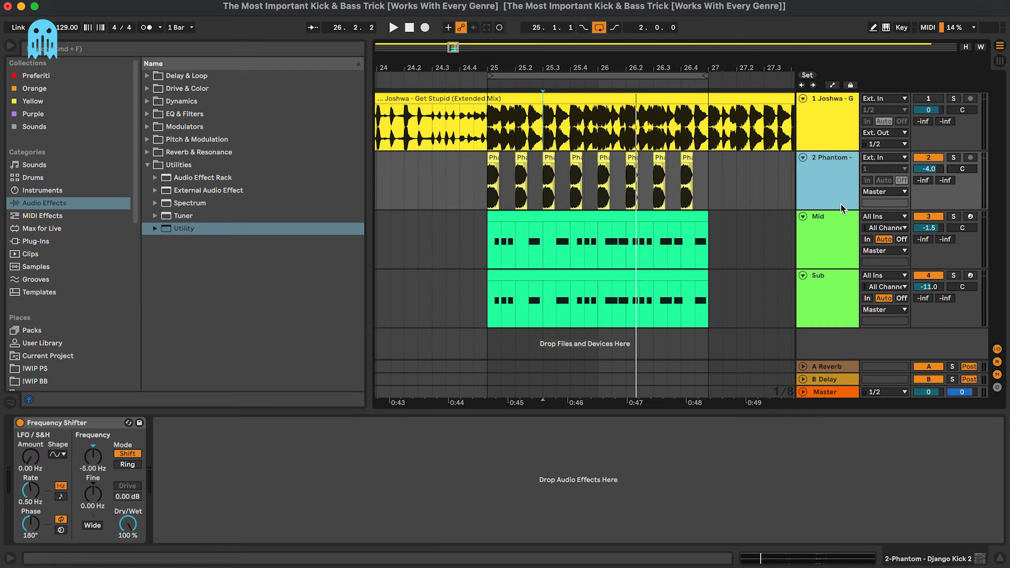
Step: Zoom in on the kick clip at 25.3 and select it to compare its waveform with the reference's kick
{"action": "left_click", "coordinate": [527, 187]}
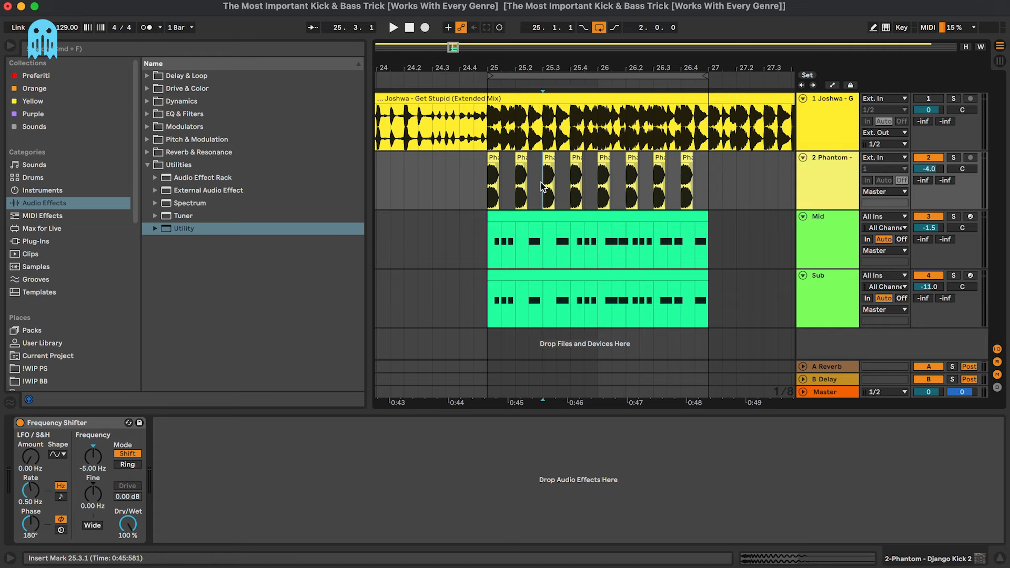
{"action": "scroll", "coordinate": [542, 187], "scroll_direction": "up", "scroll_amount": 5}
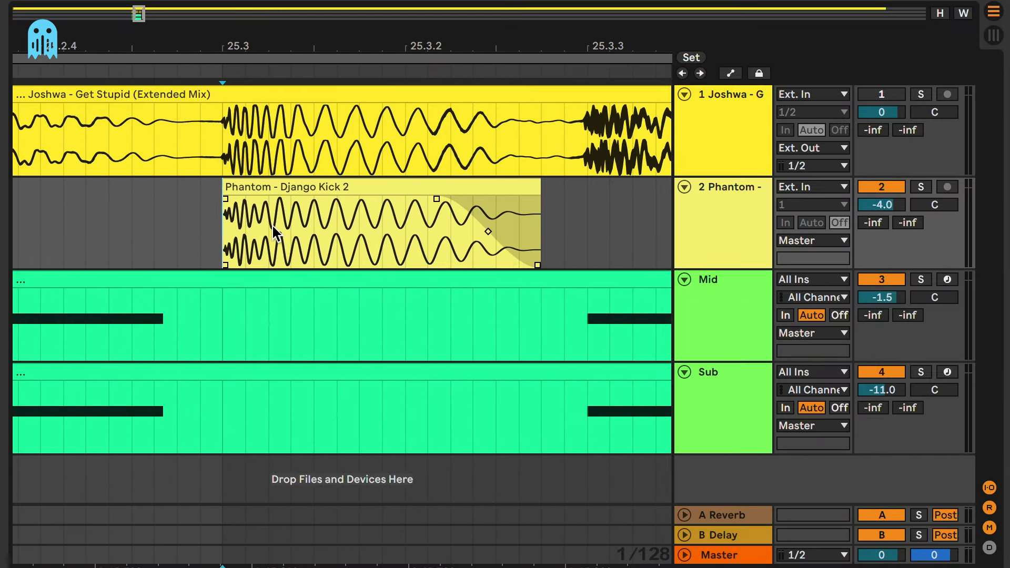
{"action": "left_click", "coordinate": [482, 187]}
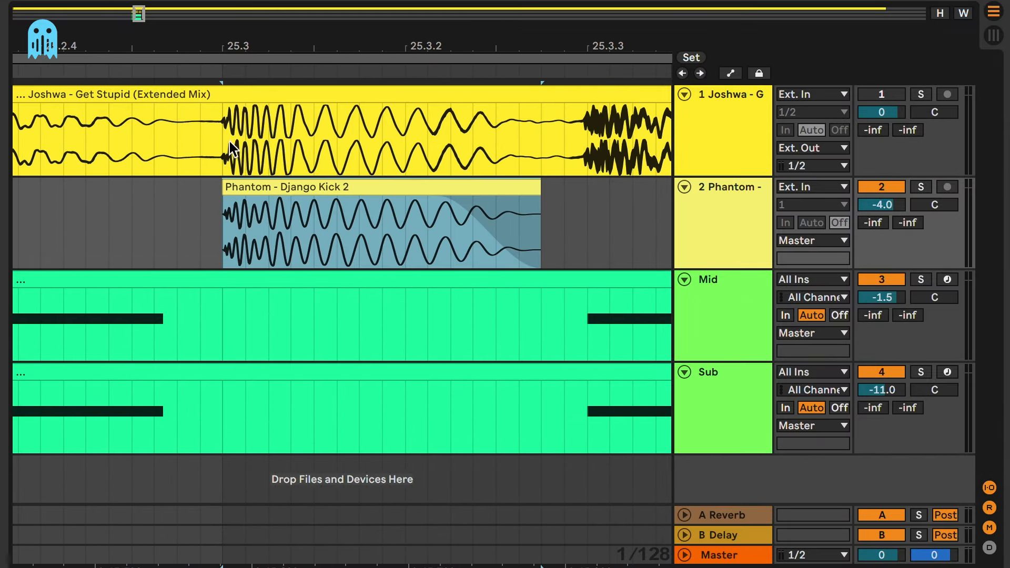
Step: Select the span of the reference's kick at 25.3 to compare it with the kick clip below
{"action": "left_click_drag", "start_coordinate": [230, 149], "coordinate": [541, 152]}
{"action": "left_click", "coordinate": [366, 333]}
{"action": "scroll", "coordinate": [366, 334], "scroll_direction": "down", "scroll_amount": 5}
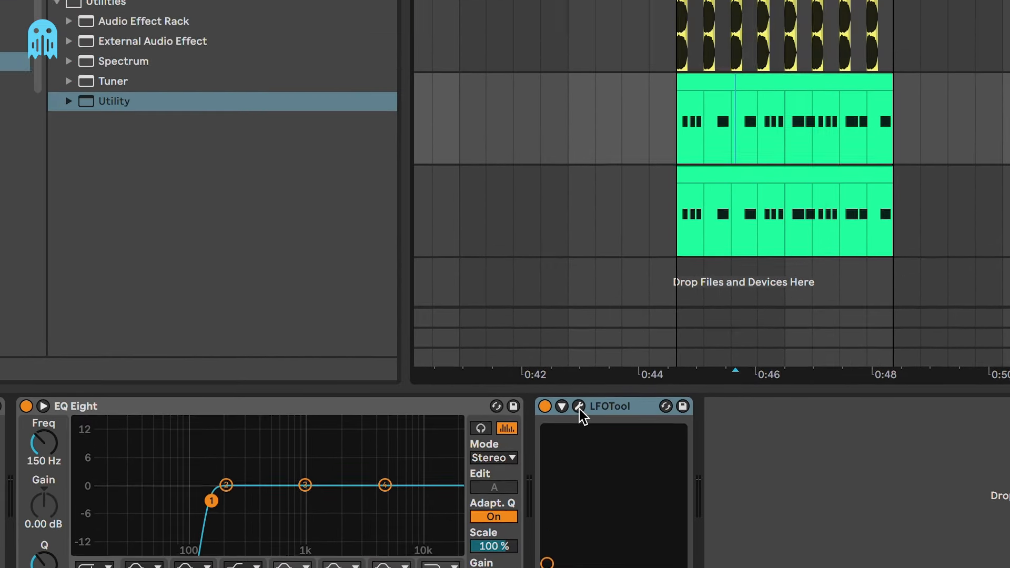
Step: Lower the depth of the Mid track's LFOTool to 61 while listening to the loop
{"action": "left_click", "coordinate": [580, 343]}
{"action": "left_click", "coordinate": [637, 129]}
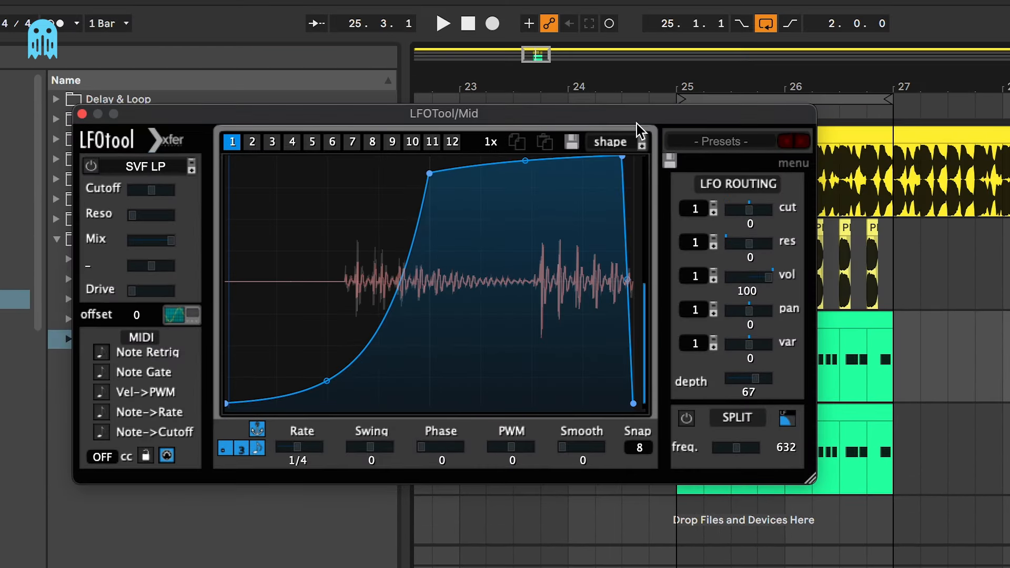
{"action": "key", "text": "space"}
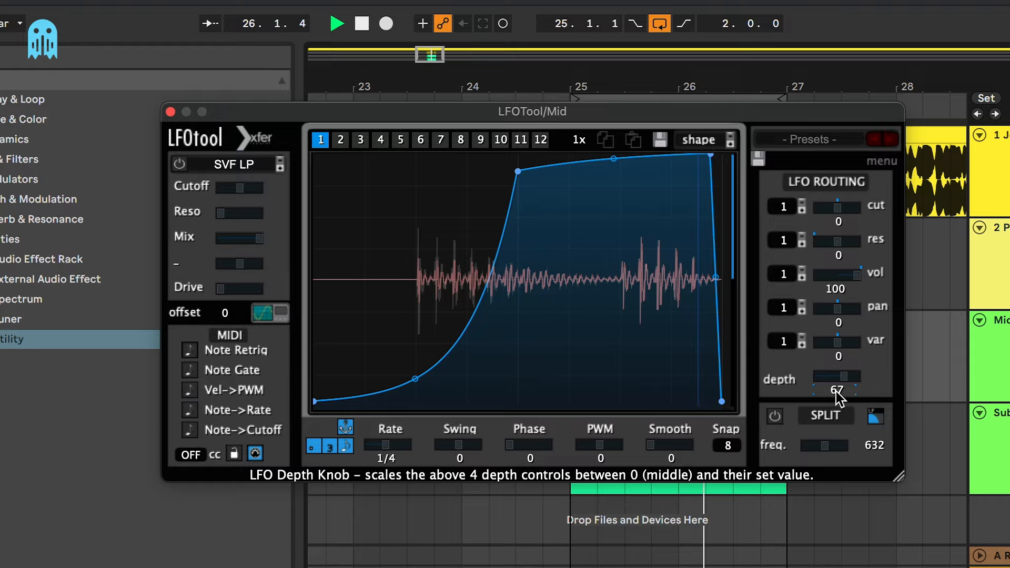
{"action": "left_click_drag", "start_coordinate": [747, 394], "coordinate": [747, 404]}
{"action": "left_click_drag", "start_coordinate": [837, 401], "coordinate": [837, 414]}
{"action": "key", "text": "space"}
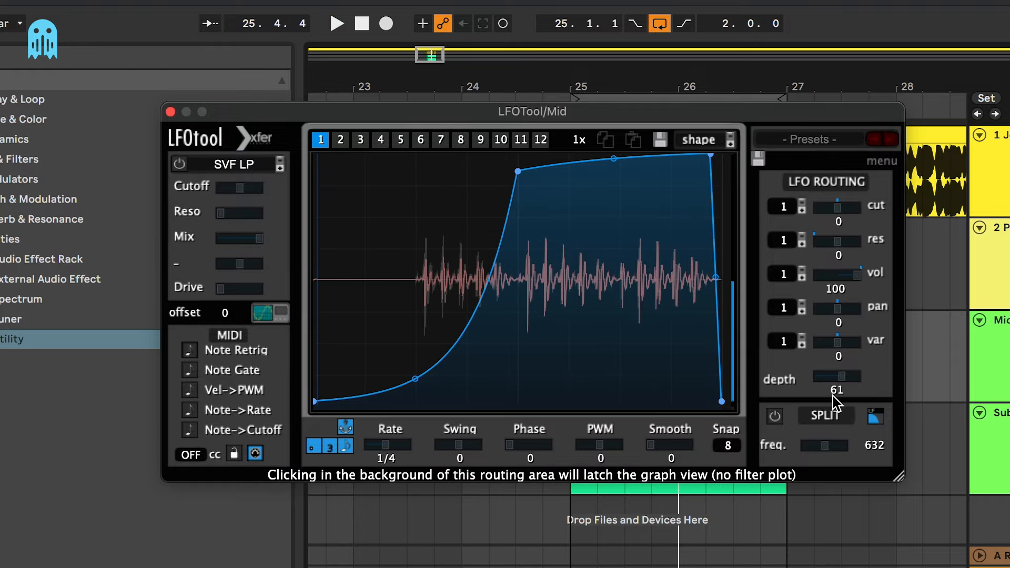
Step: Solo the Sub track and examine its LFOTool volume curve during playback
{"action": "left_click", "coordinate": [972, 442]}
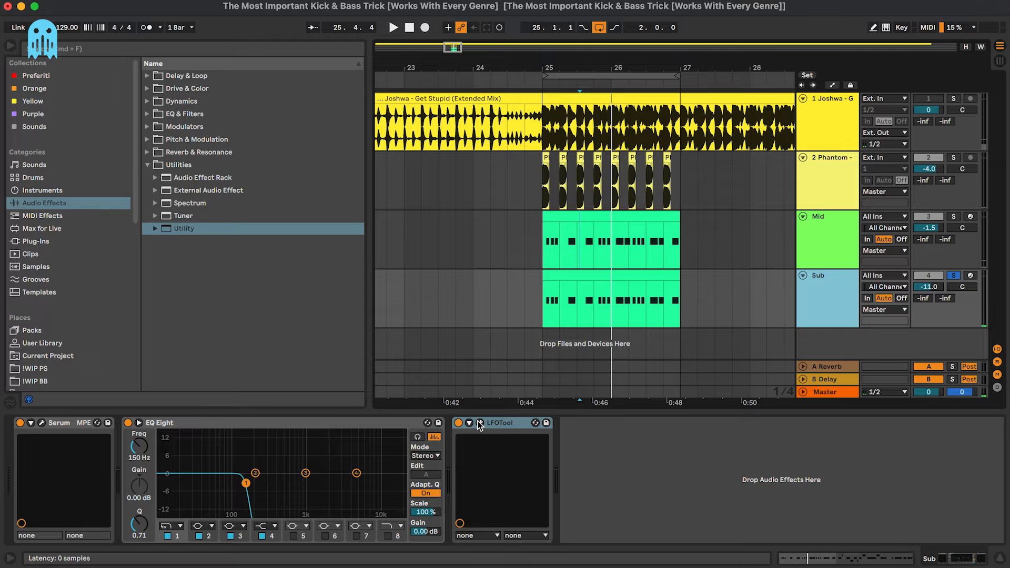
{"action": "left_click", "coordinate": [479, 423]}
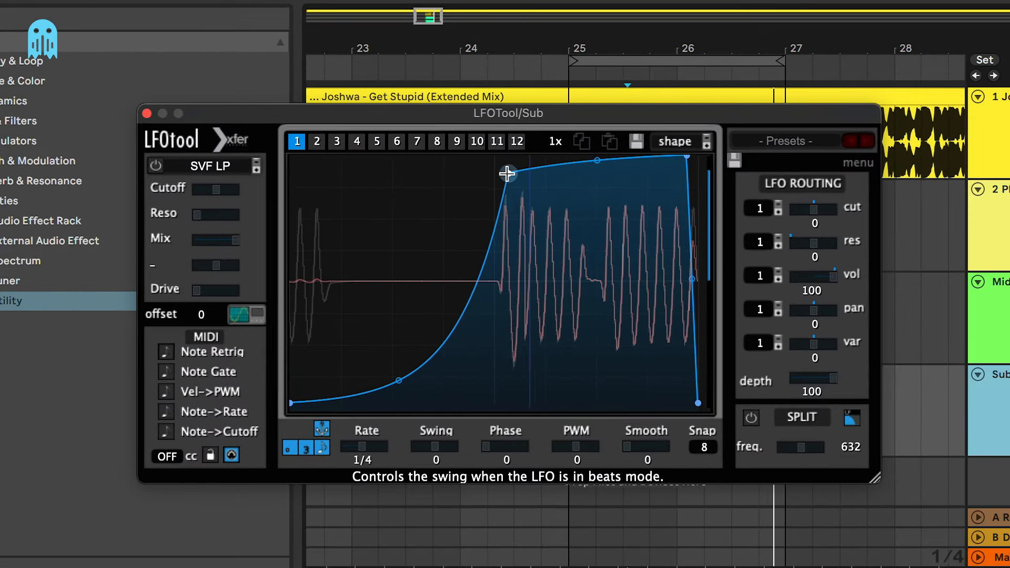
{"action": "left_click", "coordinate": [147, 113]}
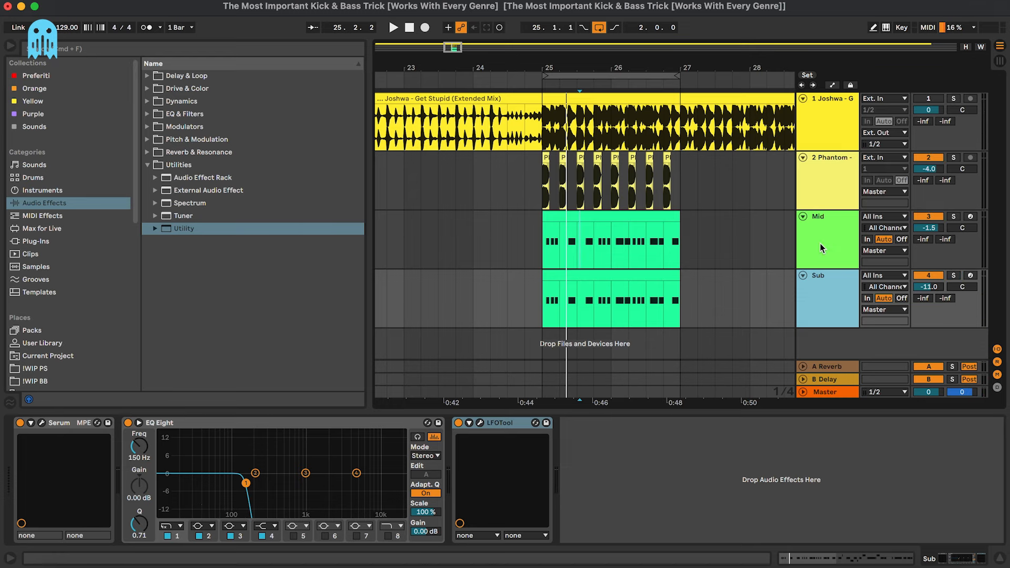
Step: Play the kick, Mid and Sub together from 25.3.2 and check the Mid track's LFOTool curve
{"action": "left_click", "coordinate": [582, 184]}
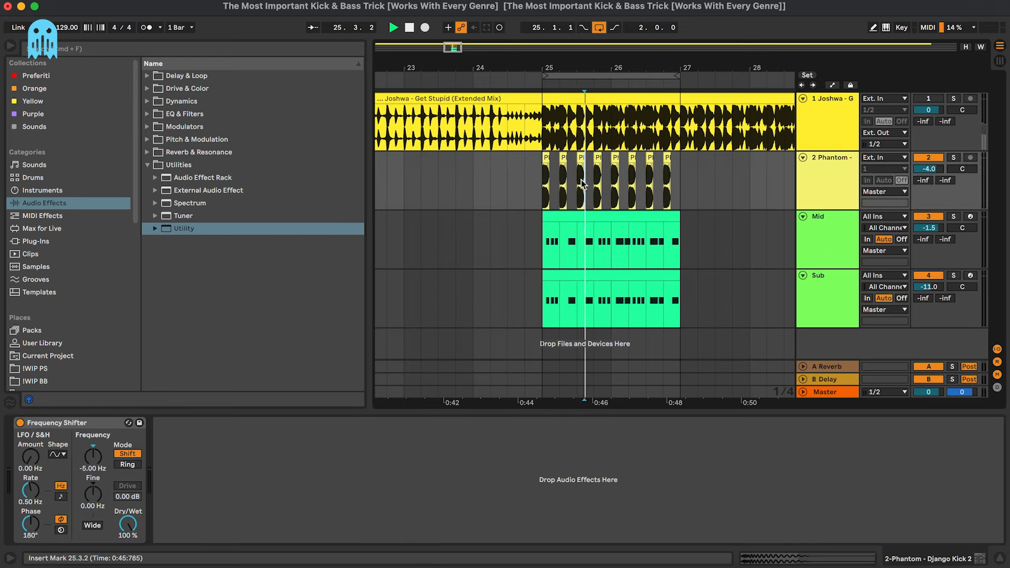
{"action": "key", "text": "space"}
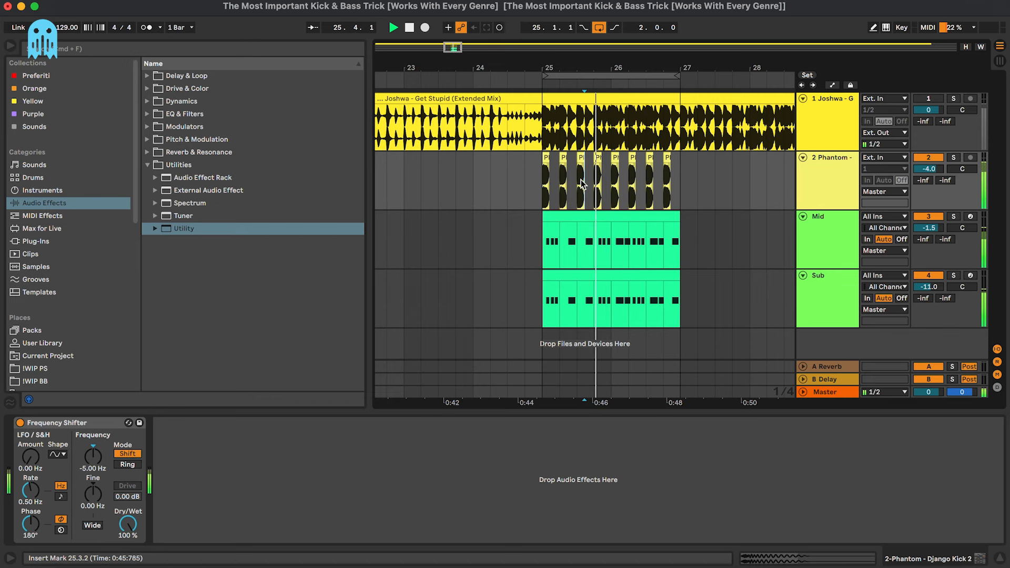
{"action": "left_click", "coordinate": [662, 260]}
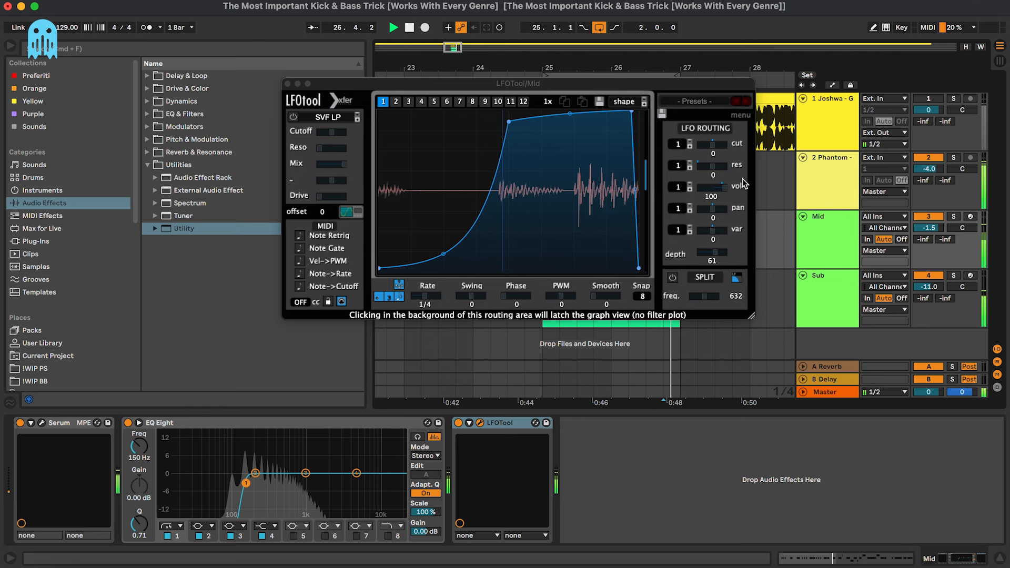
{"action": "key", "text": "super+alt+p"}
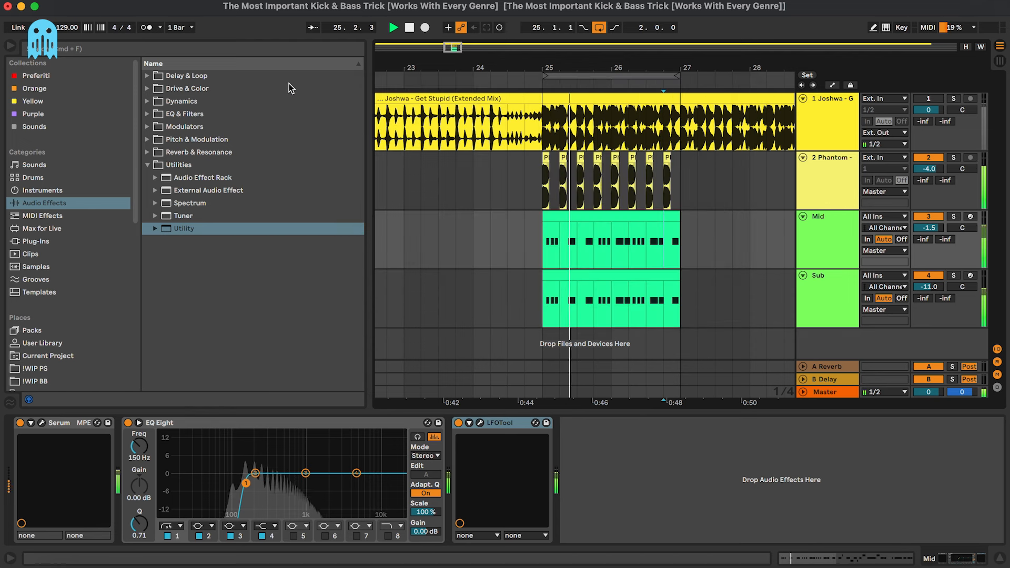
{"action": "left_click", "coordinate": [610, 260]}
{"action": "key", "text": "plus"}
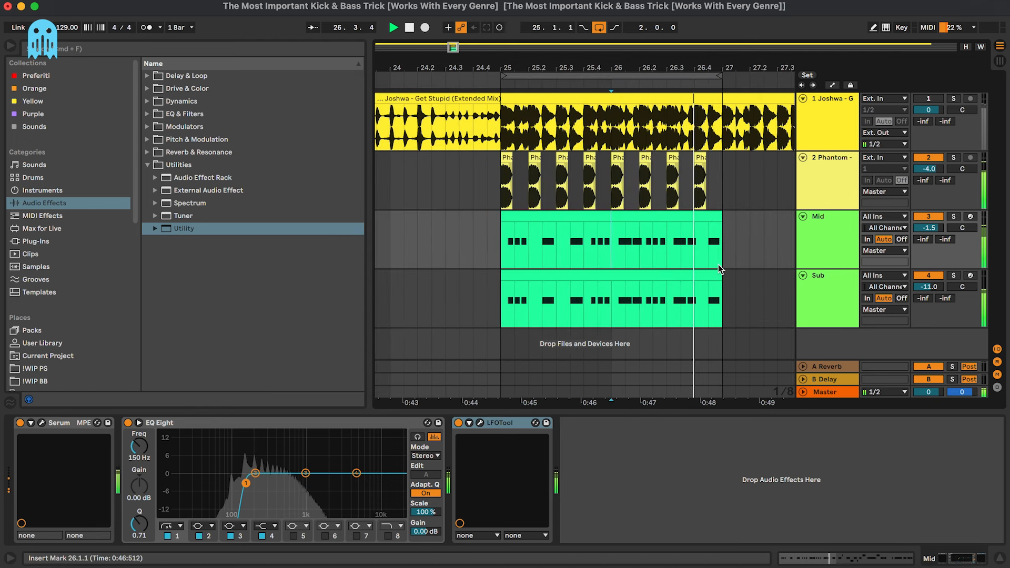
Step: Compare the reference track's sound with the kick and bass by toggling its solo, and select the Mid track
{"action": "left_click", "coordinate": [828, 120]}
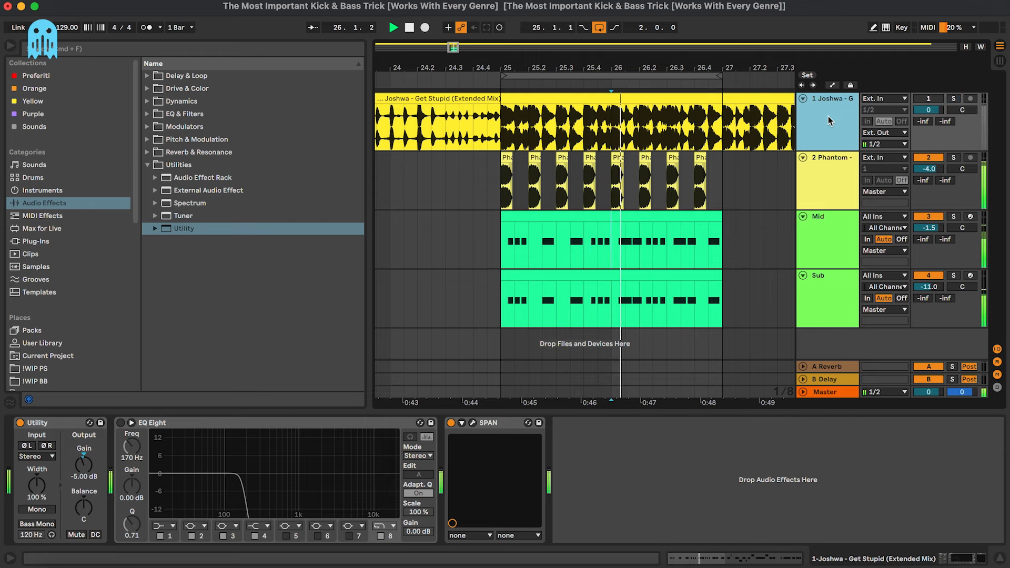
{"action": "key", "text": "s"}
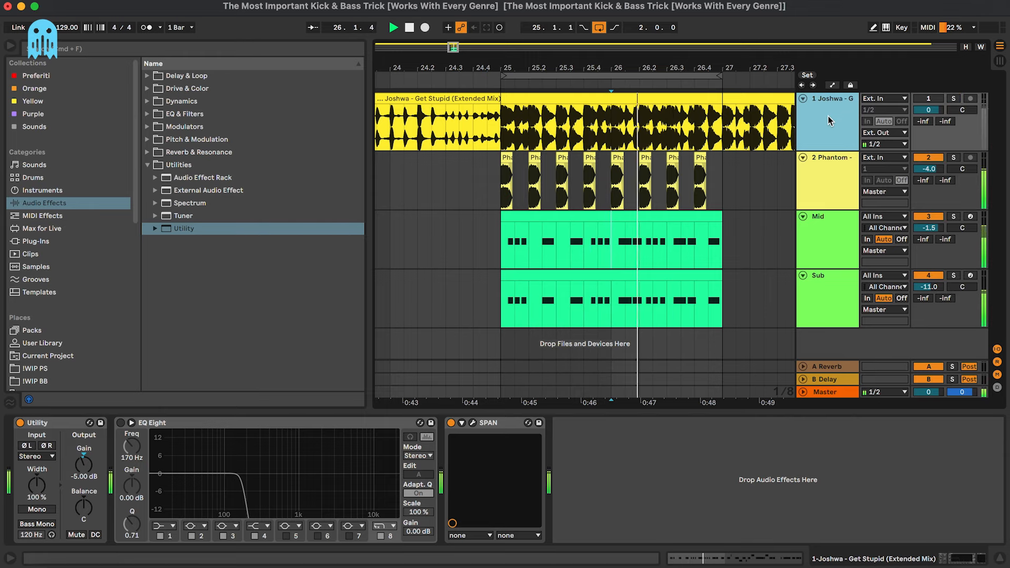
{"action": "left_click", "coordinate": [831, 257]}
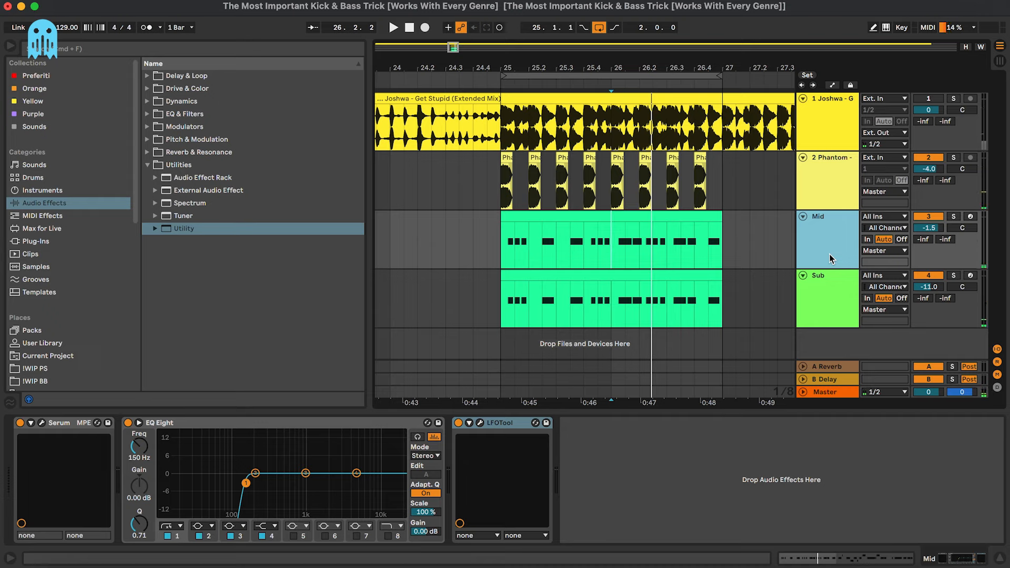